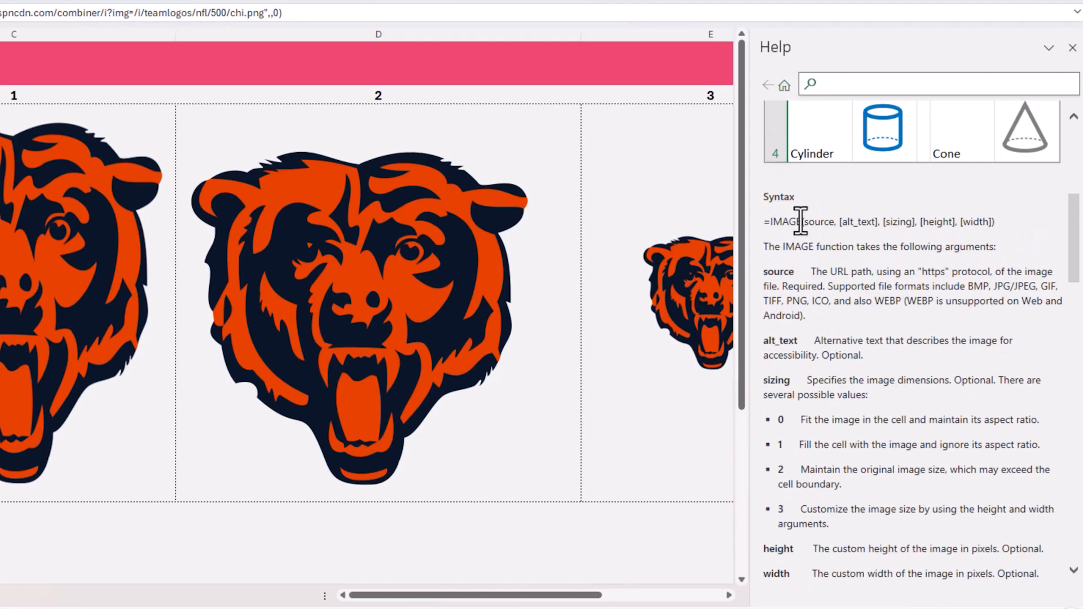
Examine the IMAGE function's source argument in the help syntax and the matching logo URL in cell B3's formula.
left_click_drag(805, 223, 835, 222)
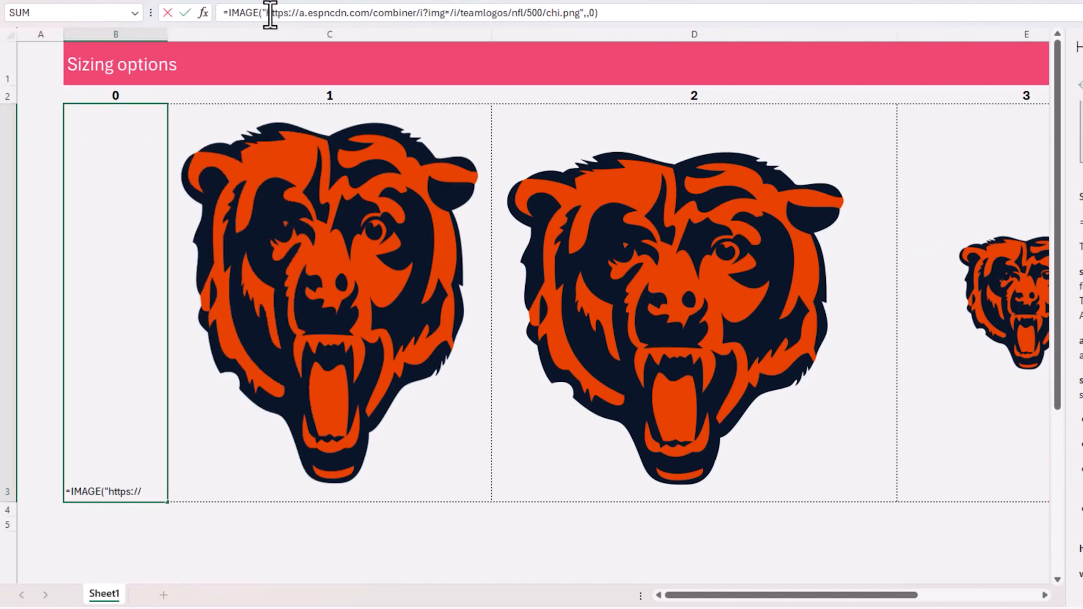
left_click(267, 13)
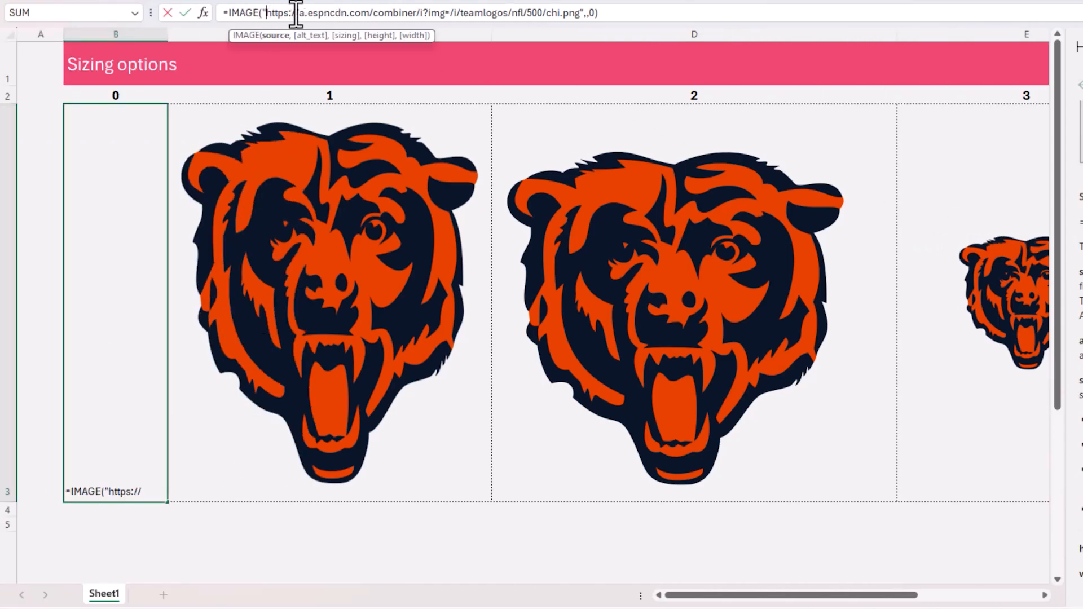
left_click(582, 13, "shift")
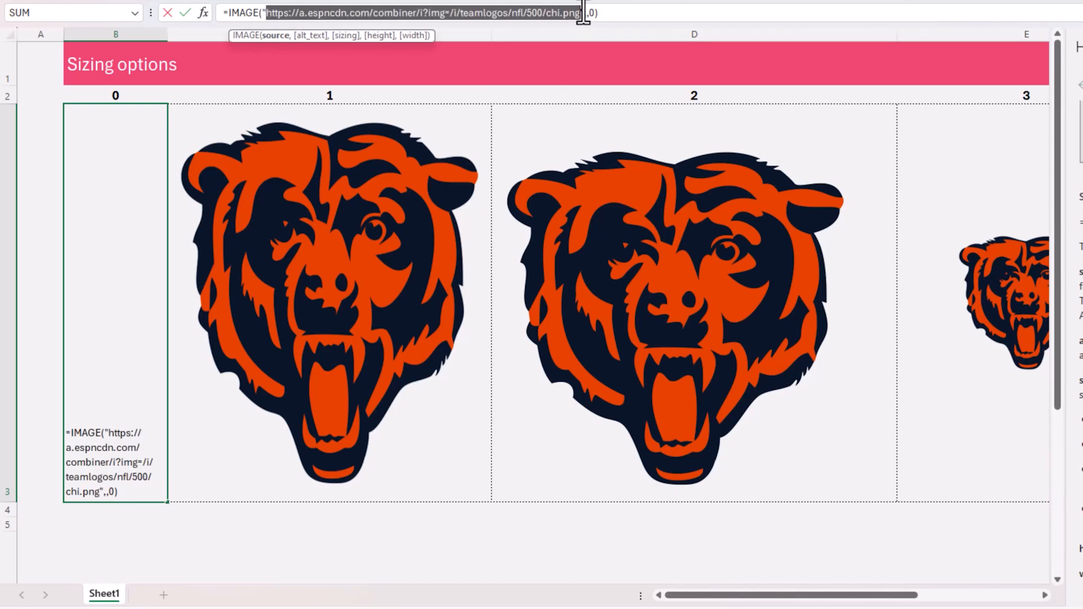
key("Escape")
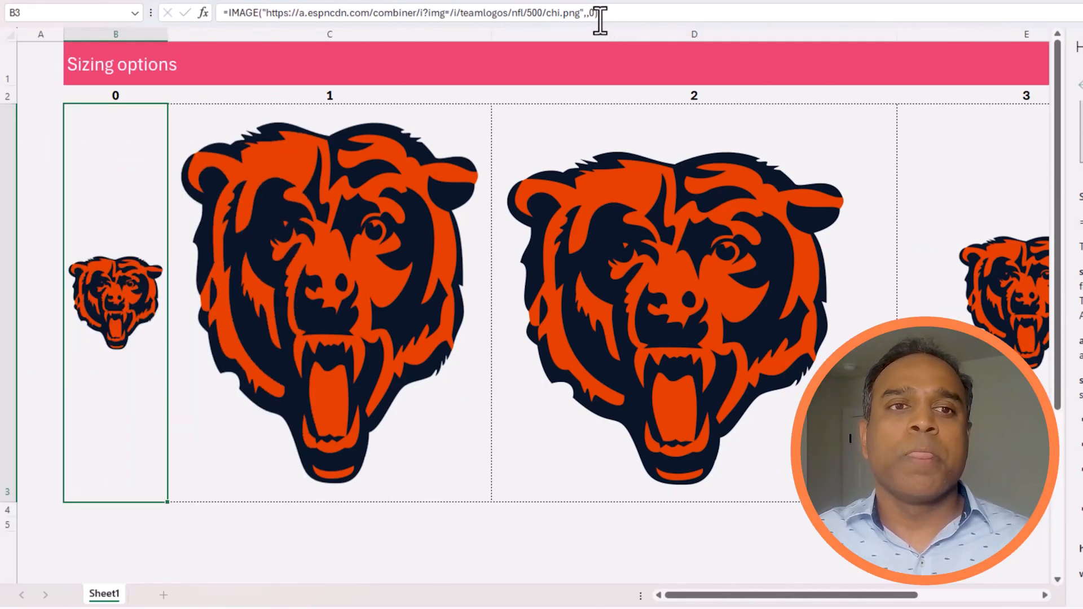
Add "logo" as the alt_text argument of the IMAGE formula in cell B3.
left_click(589, 12)
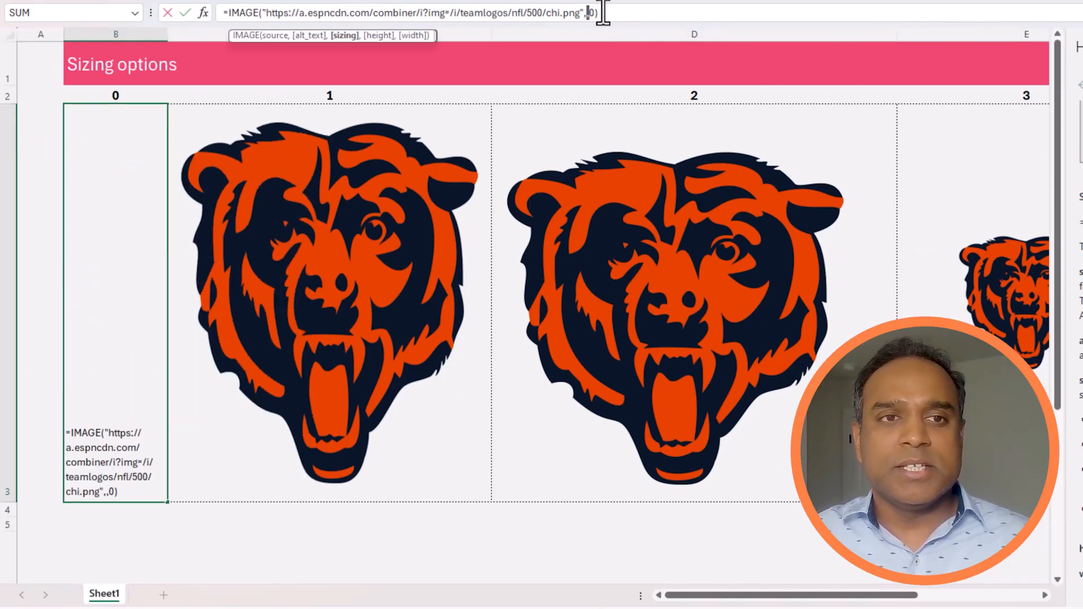
key("Left")
type("\"logo")
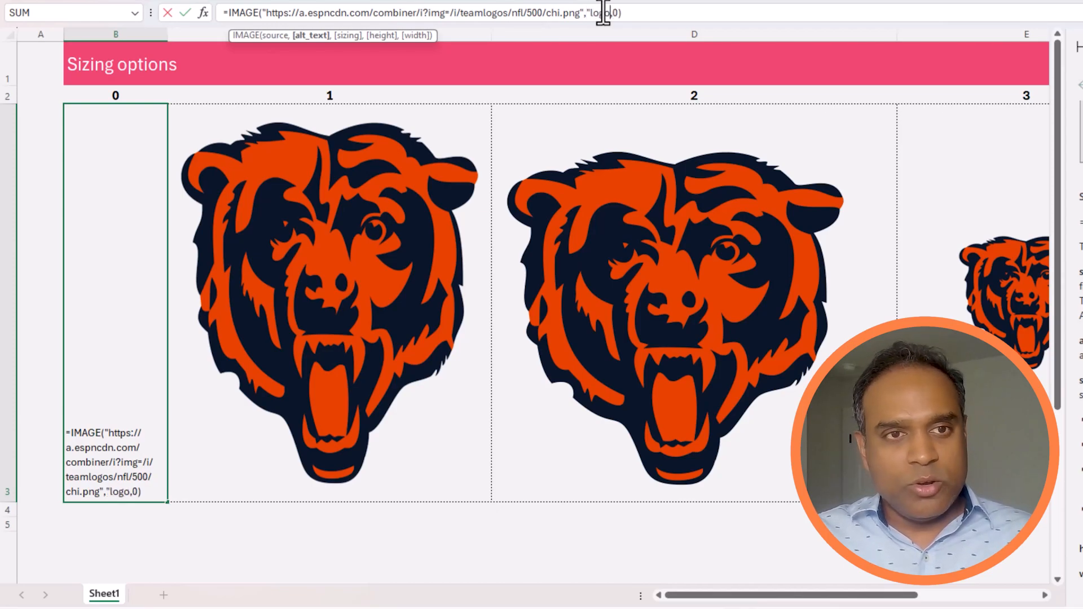
type("\"")
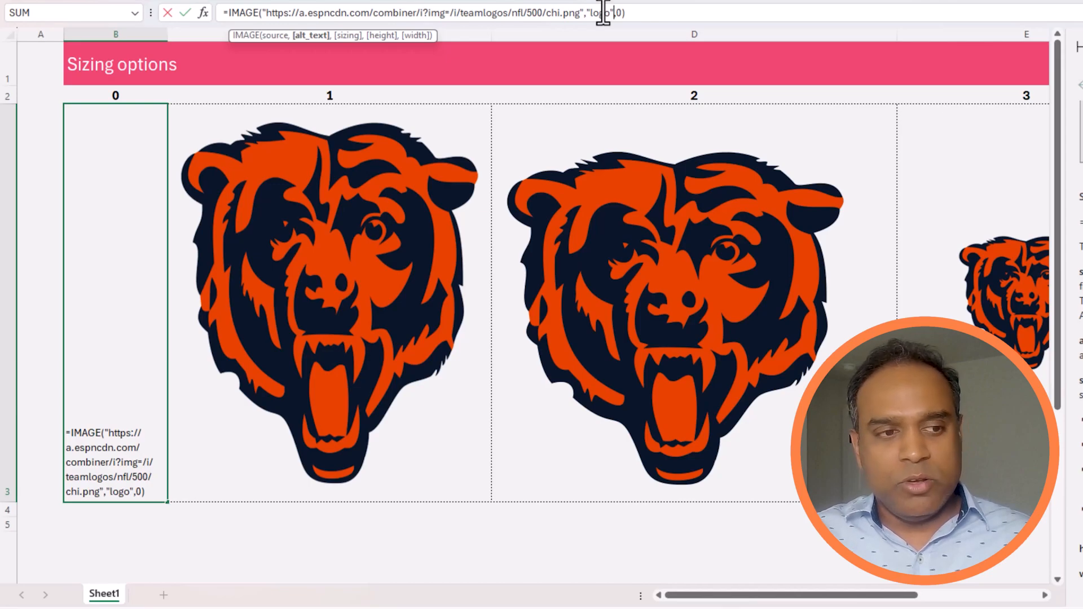
key("ctrl+Return")
key("Up")
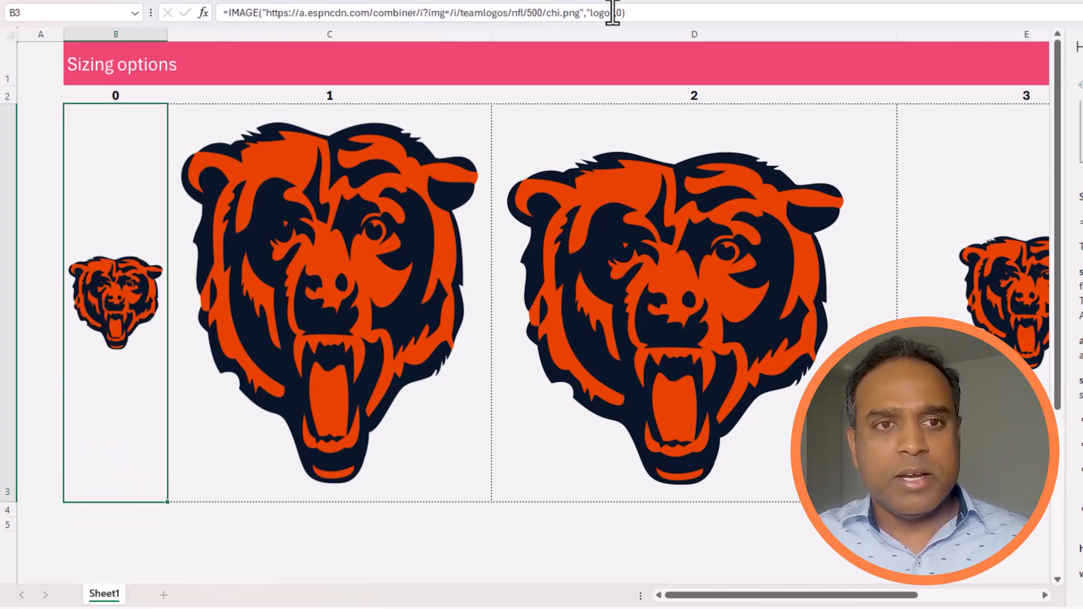
Remove the sizing argument from B3's IMAGE formula and re-enter it as 0 (Fit cell).
left_click(620, 13)
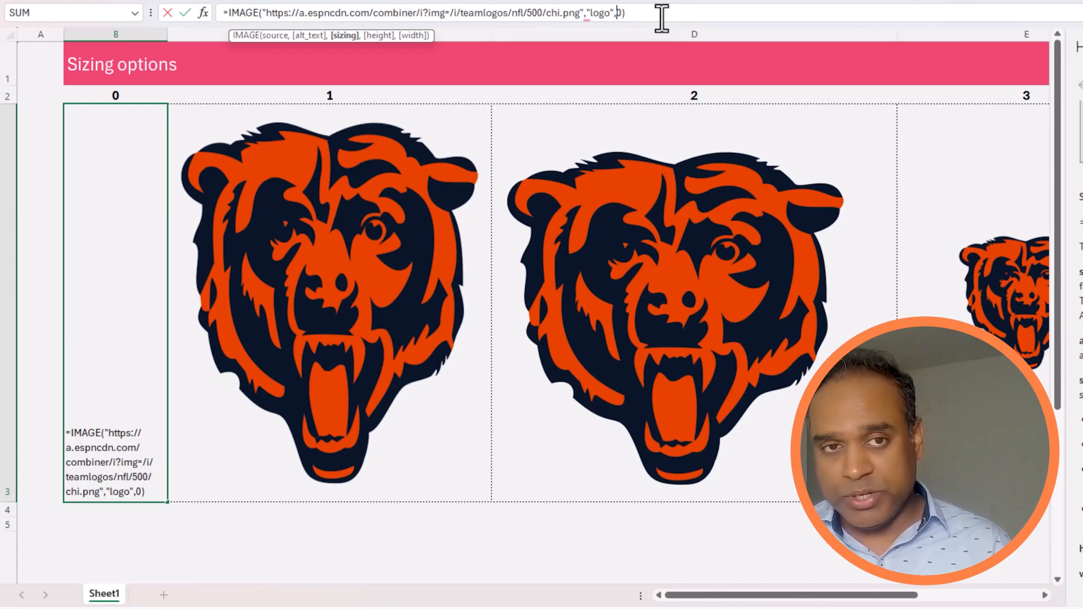
key("Delete")
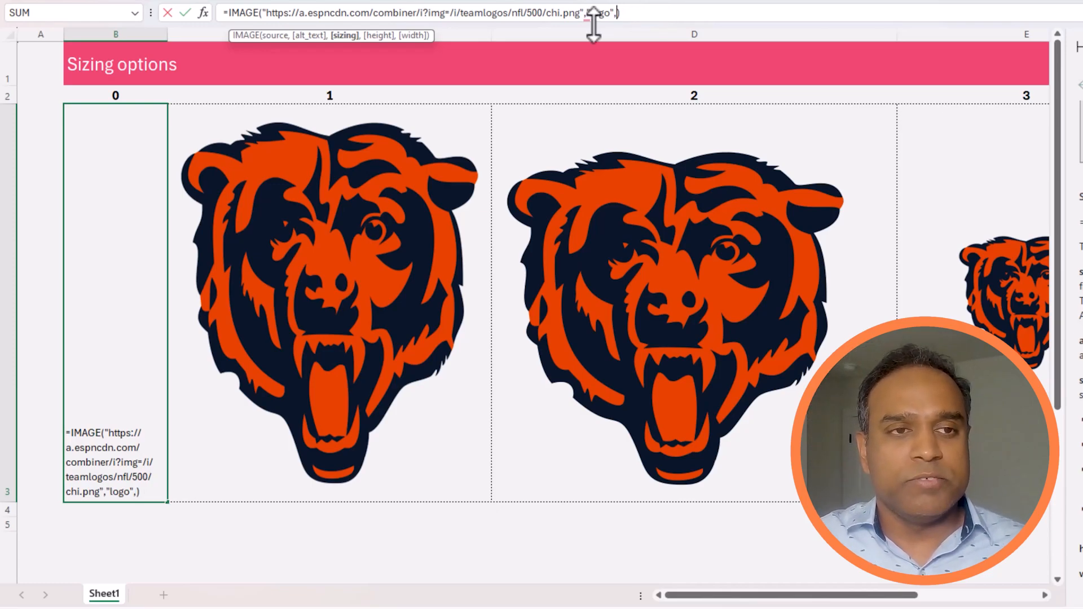
key("BackSpace")
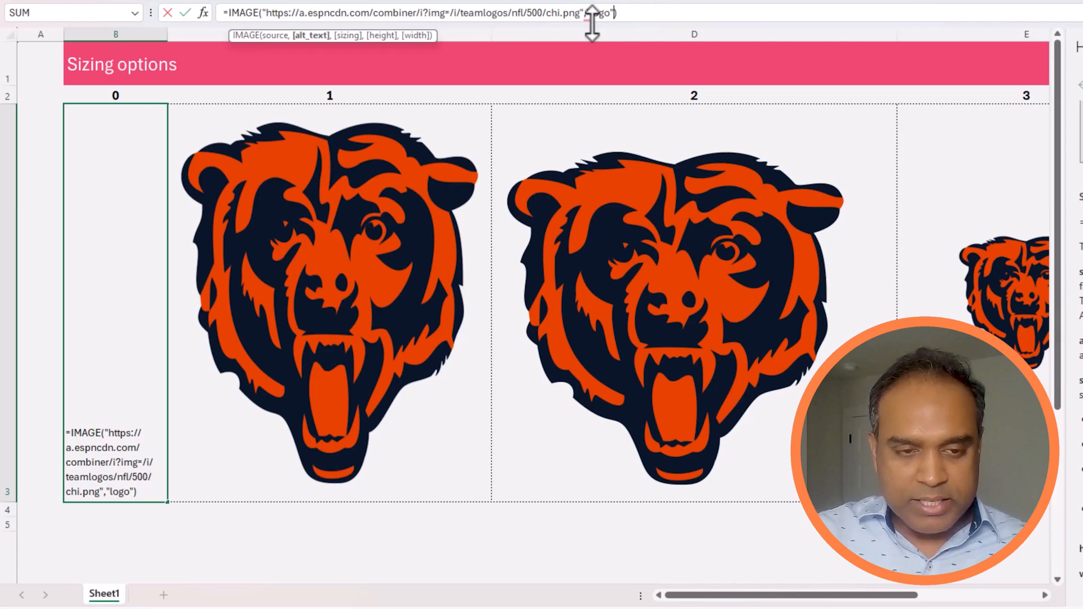
type(",")
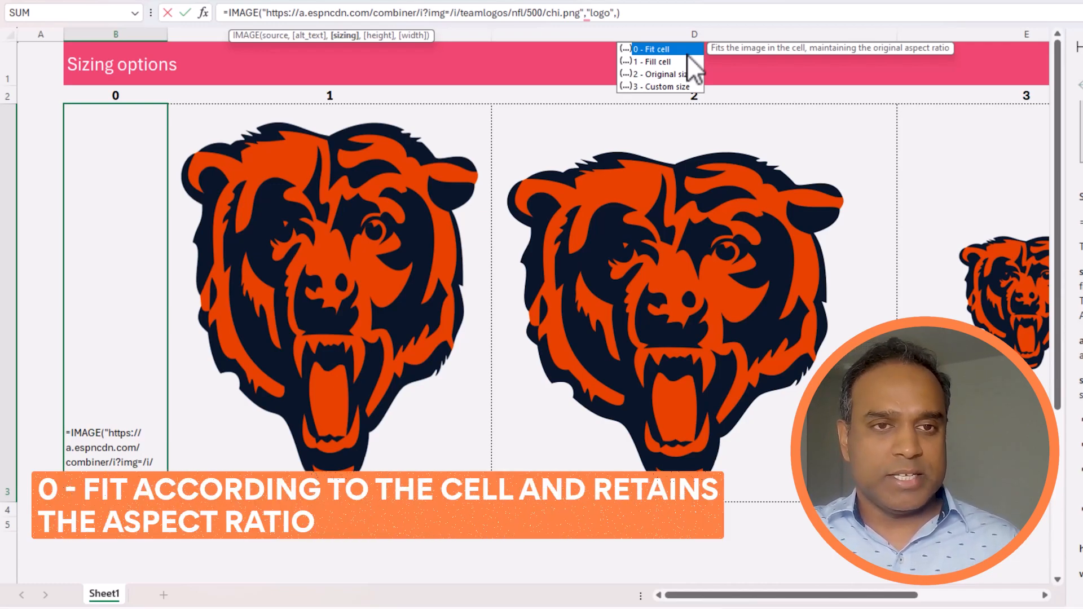
type("0")
key("Return")
key("Up")
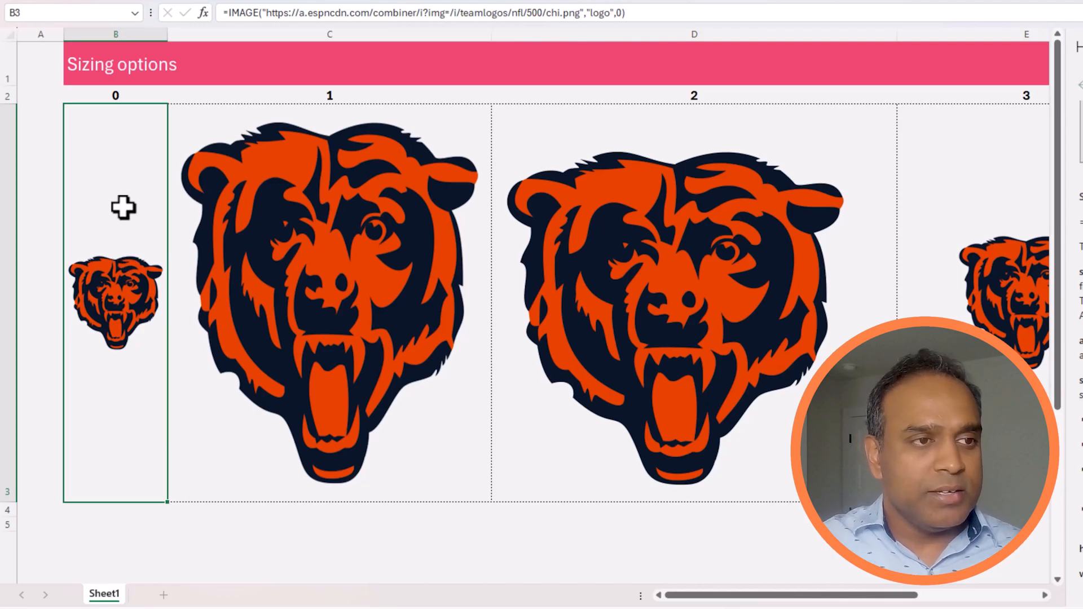
Narrow column B slightly, and shrink row 3 to a thin strip before enlarging it again.
mouse_move(167, 34)
left_mouse_down()
mouse_move(435, 42)
mouse_move(158, 53)
left_mouse_up()
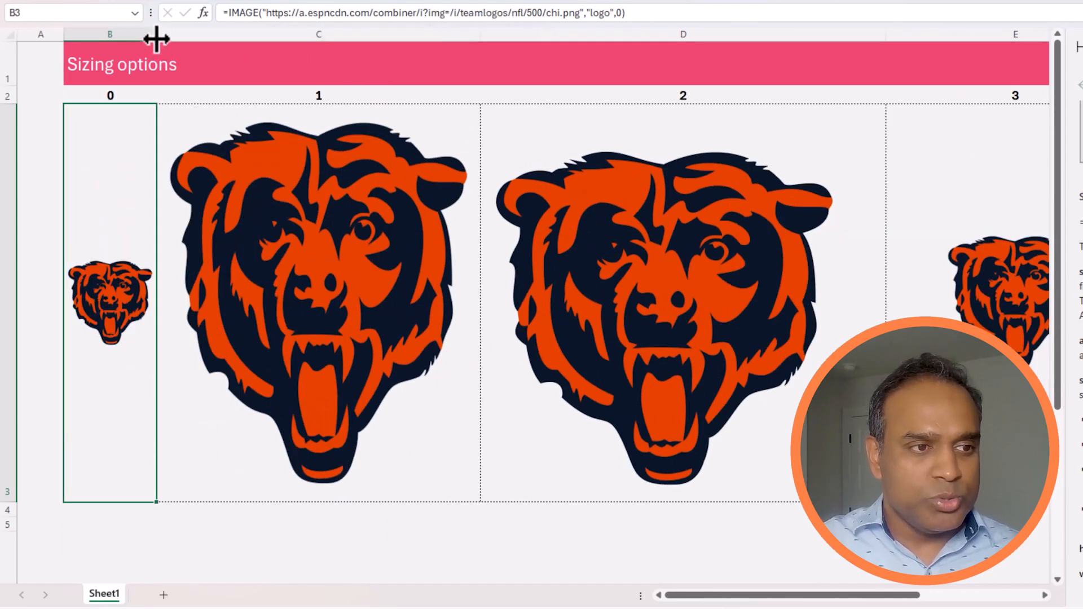
left_click_drag(11, 501, 20, 146)
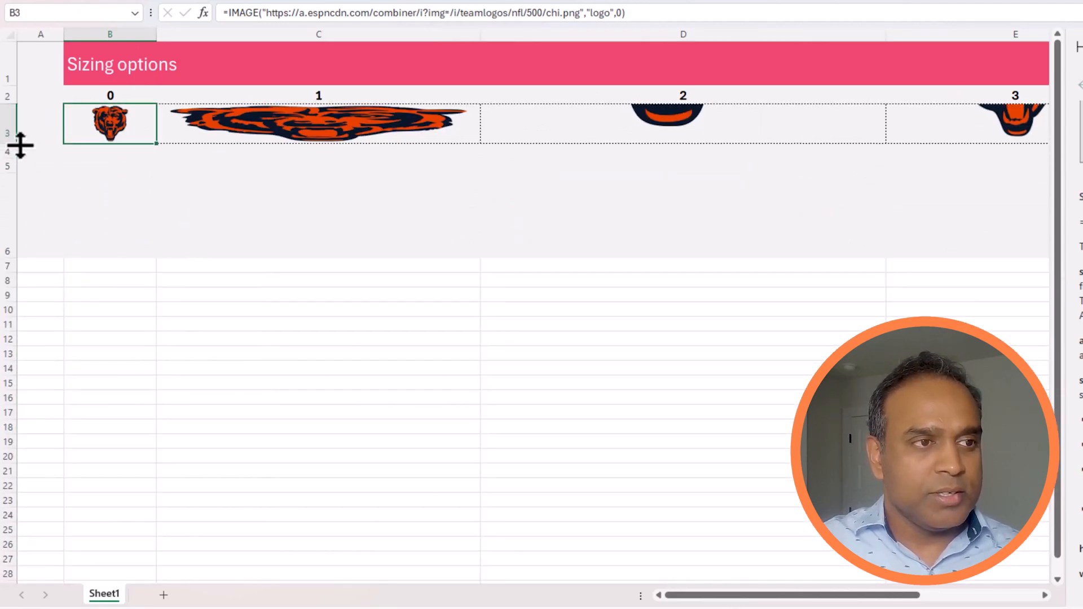
scroll(108, 125, "up", 4)
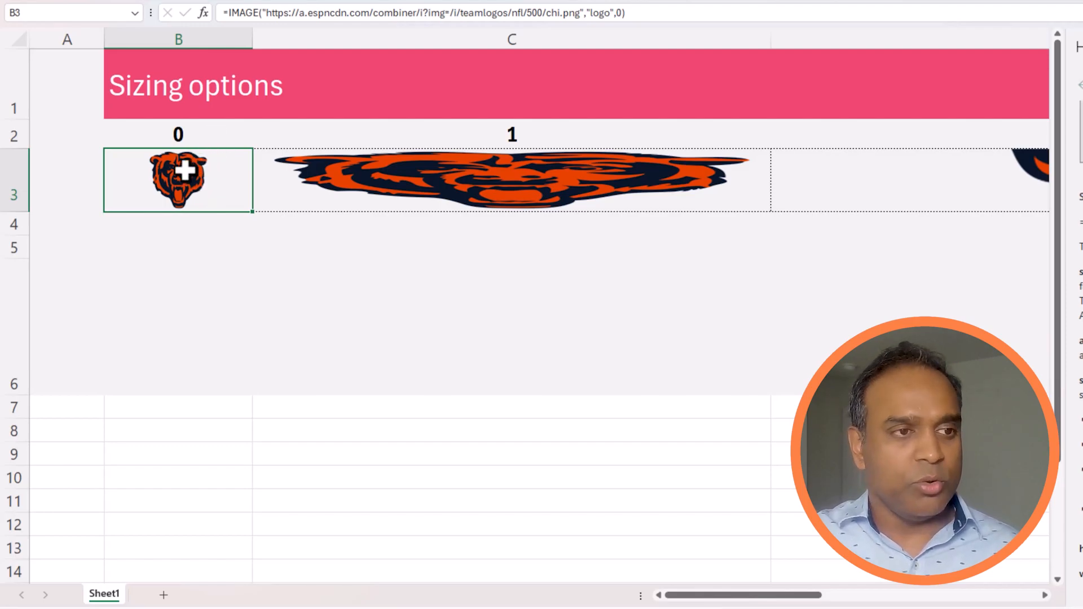
left_click_drag(22, 213, 26, 550)
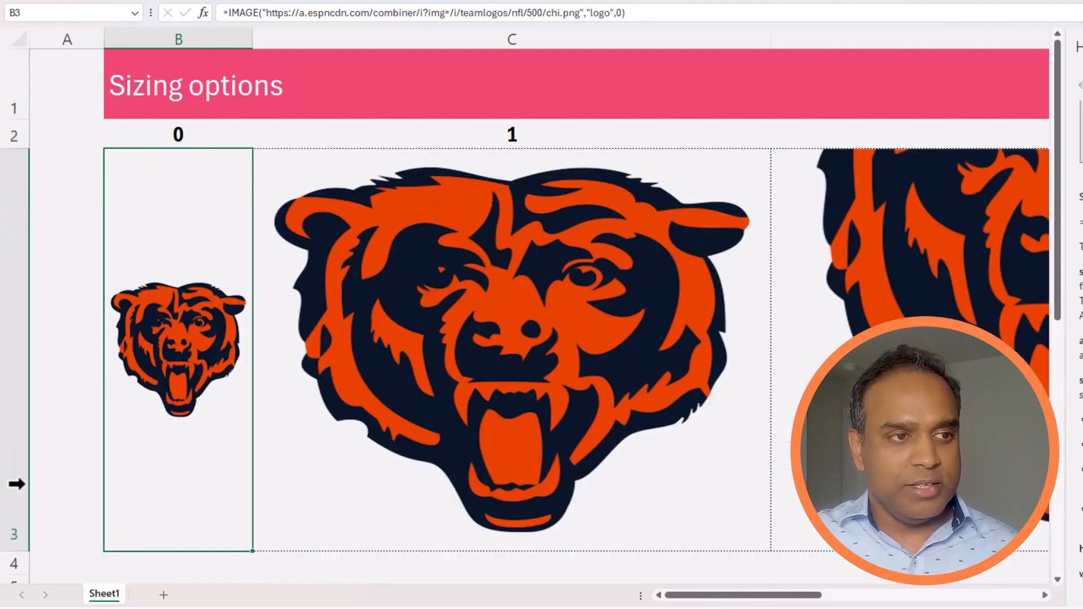
Select C3, narrow column C to about a quarter of its width, and shorten row 3 before making it taller again.
left_click(570, 202)
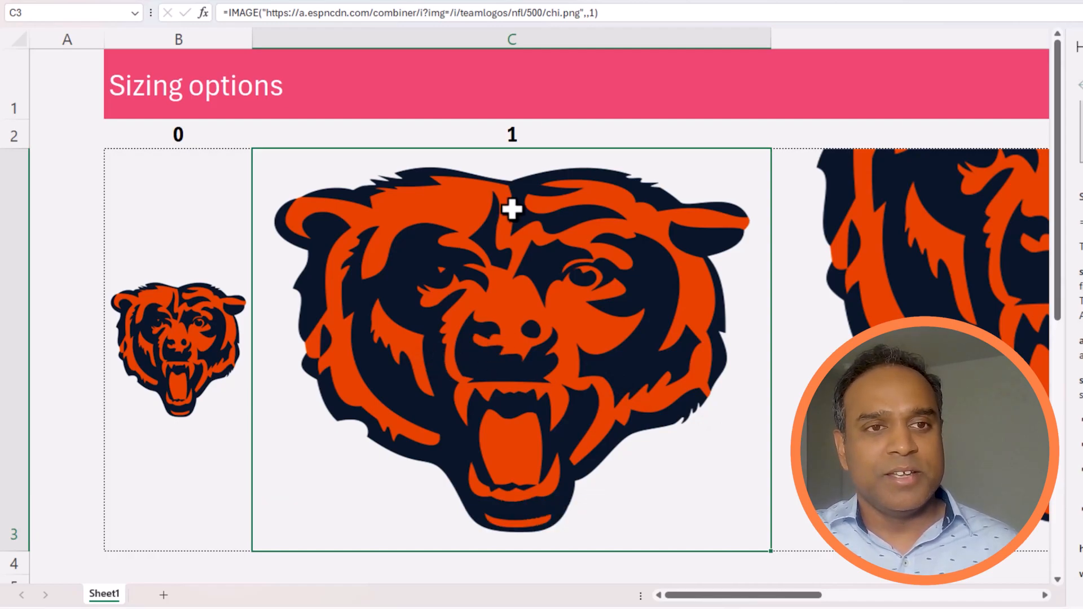
left_click(510, 28)
left_click(580, 273)
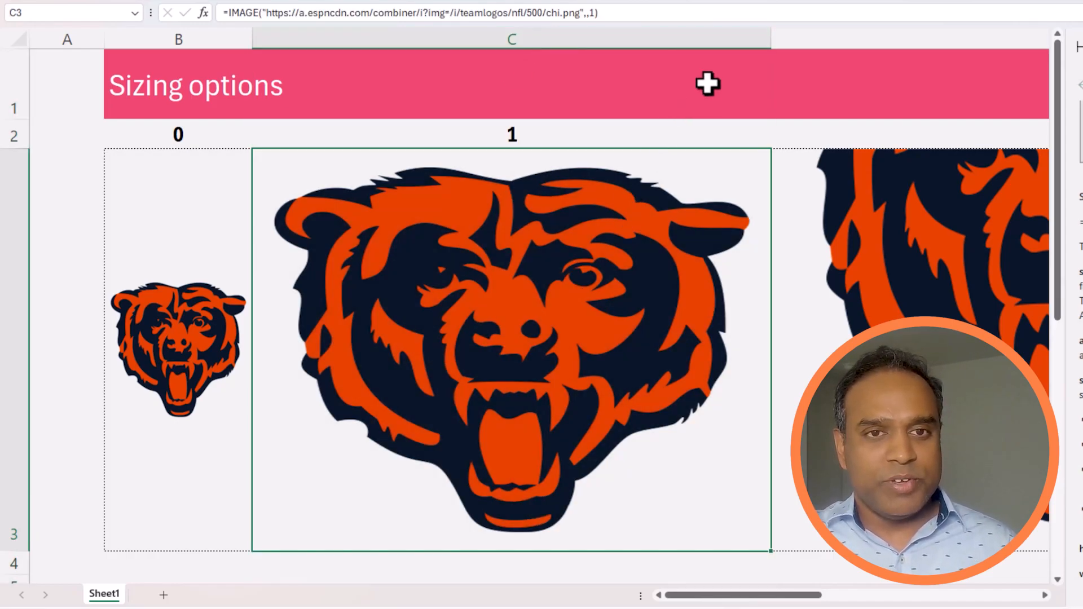
left_click_drag(771, 39, 383, 39)
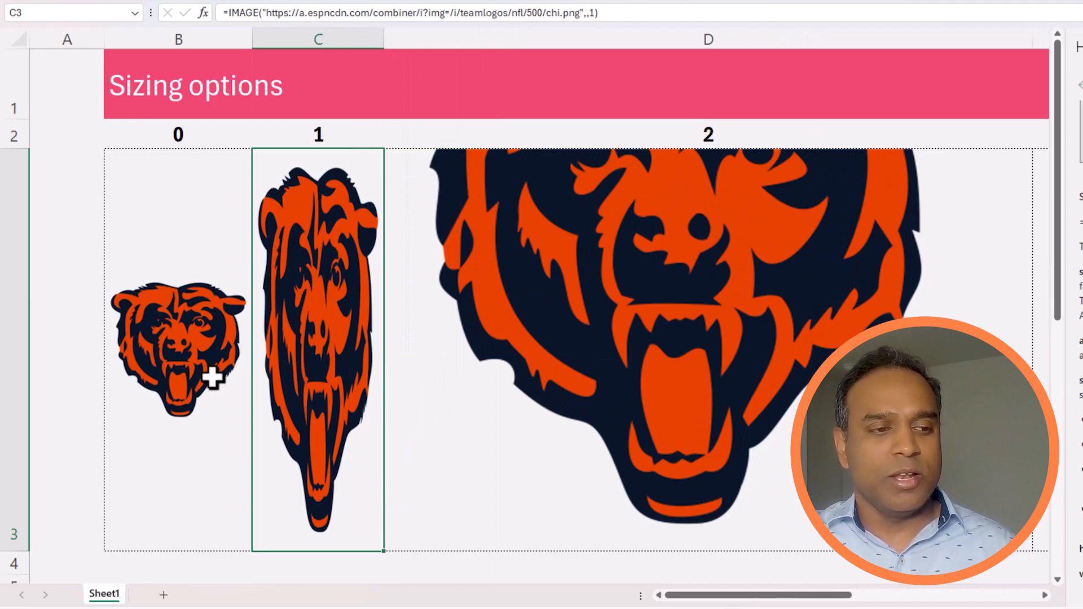
left_click_drag(10, 552, 53, 359)
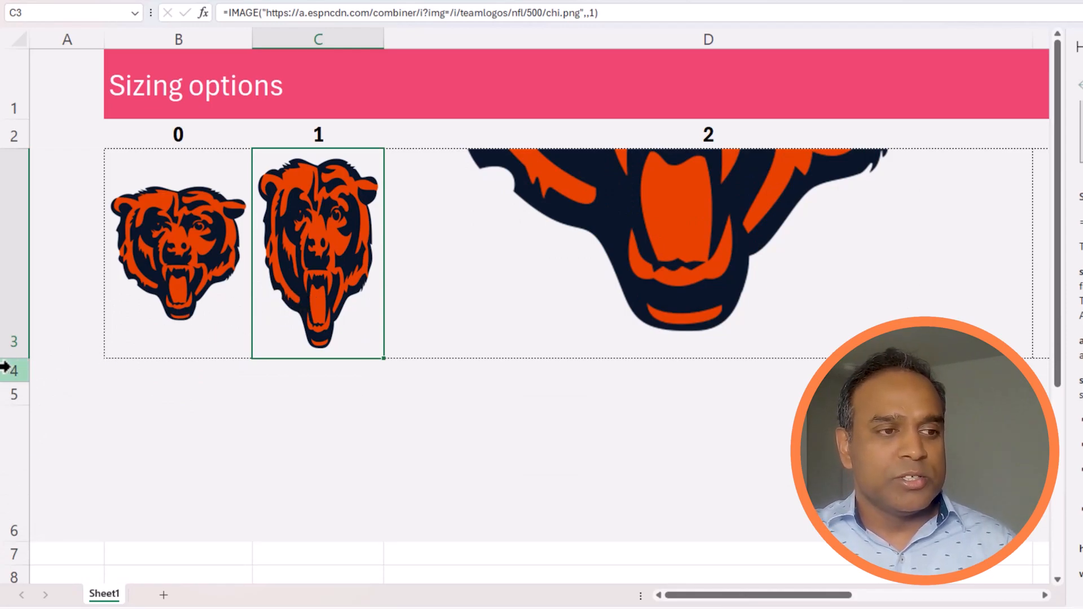
left_click_drag(12, 359, 19, 501)
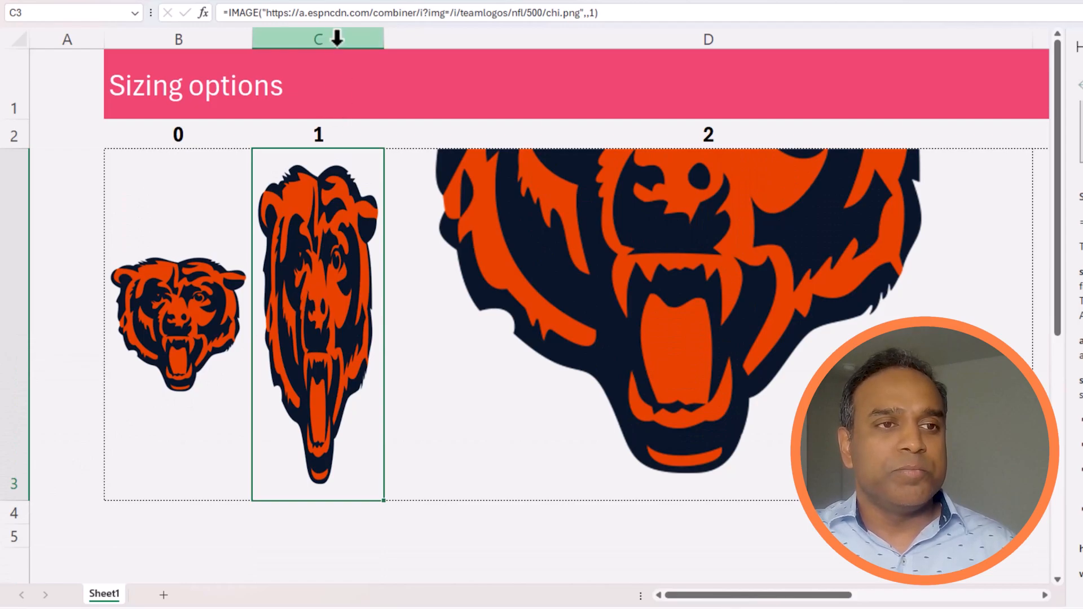
Narrow column C a little further and select the stretched logo in cell C3.
left_click(339, 35)
left_click_drag(382, 37, 346, 38)
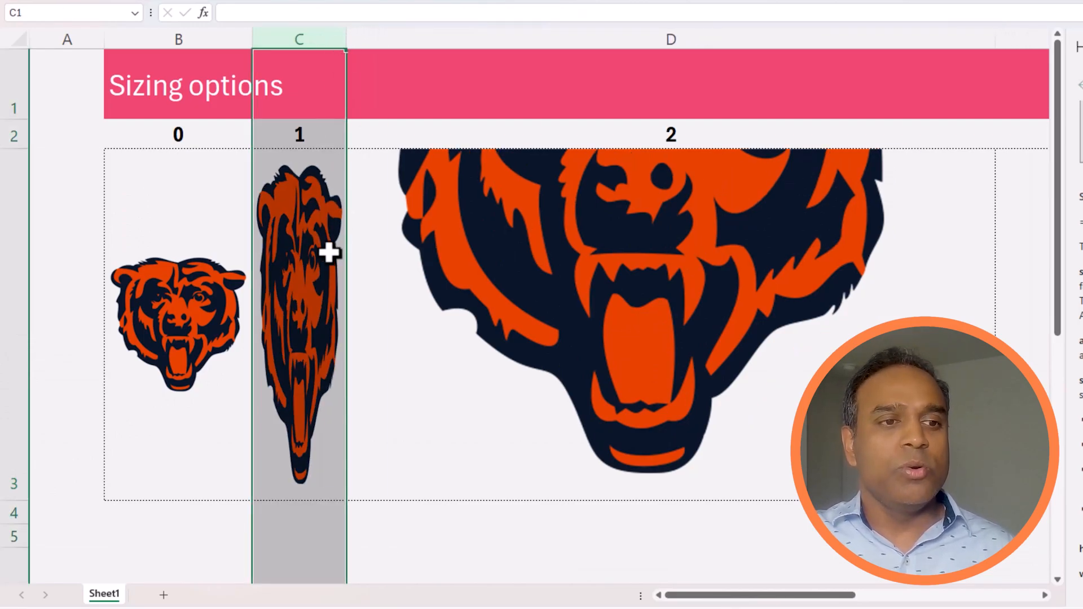
left_click(311, 375)
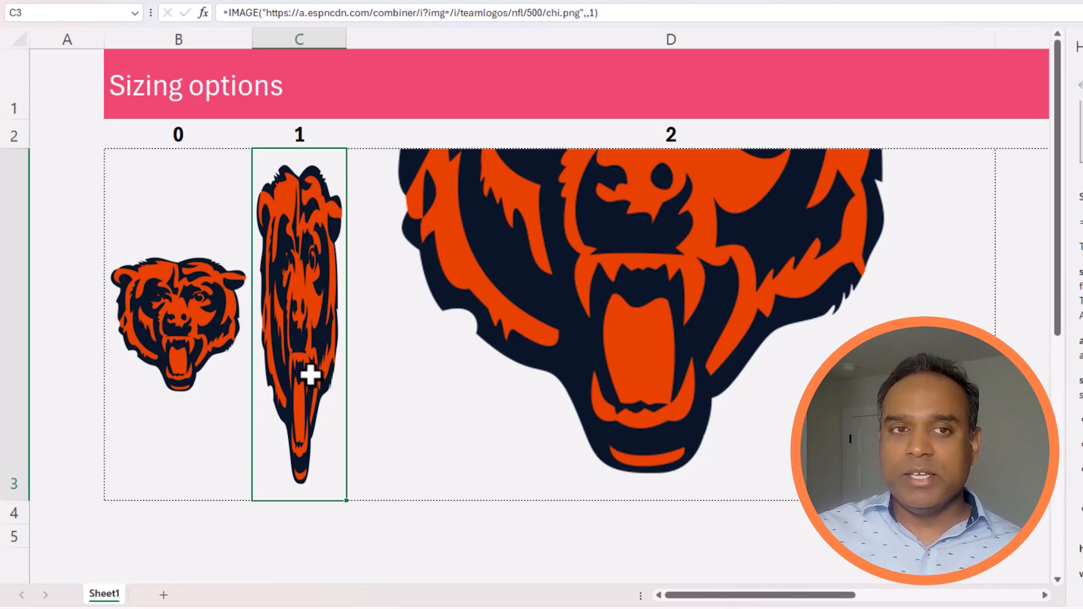
Set the height of row 3 to 25.
left_click(290, 35)
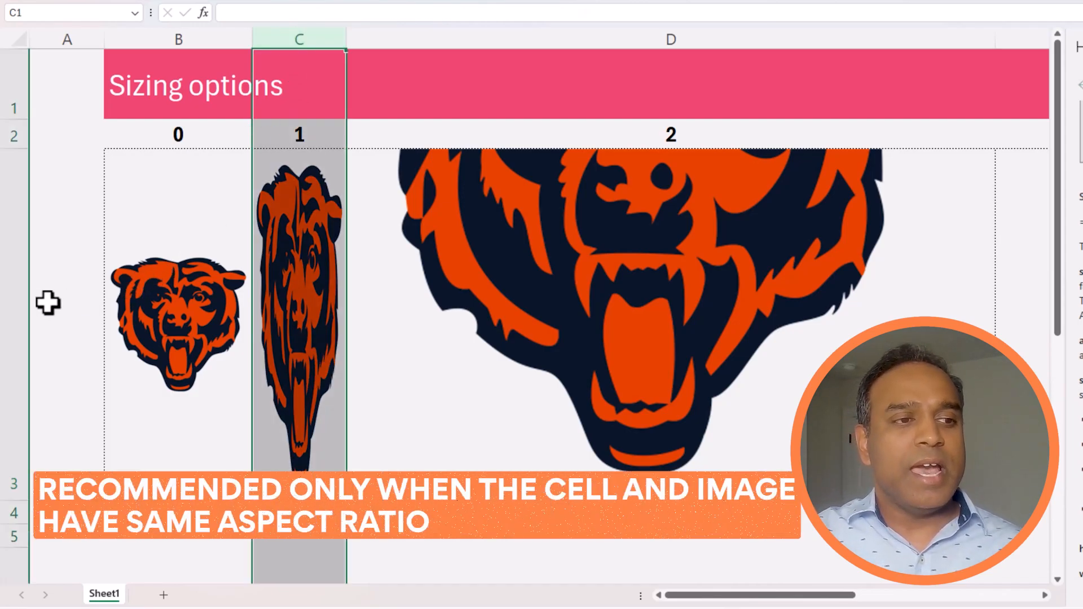
left_click(23, 303)
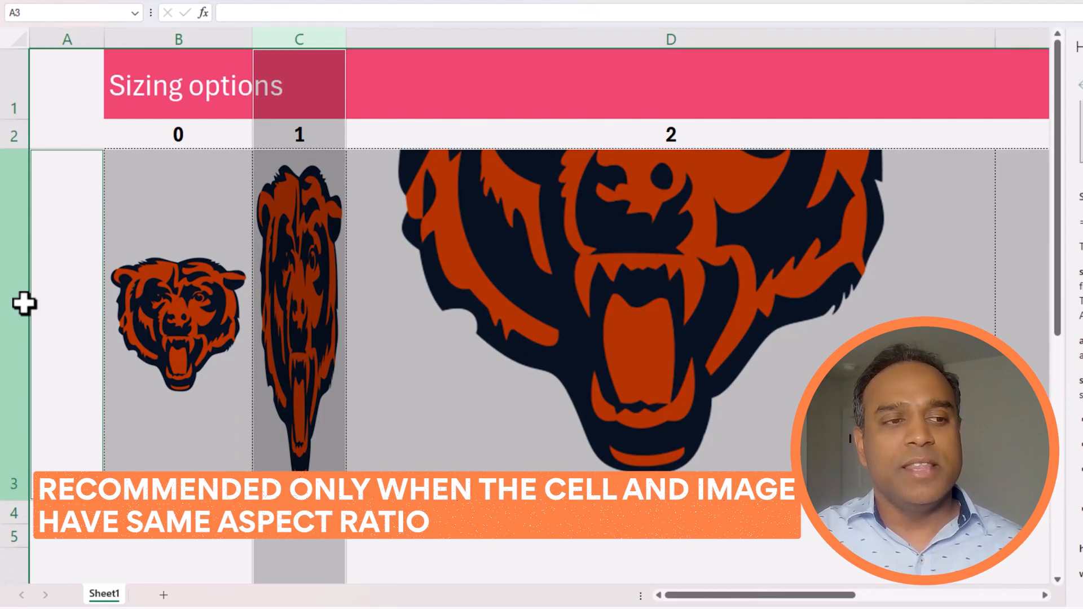
left_click(133, 283)
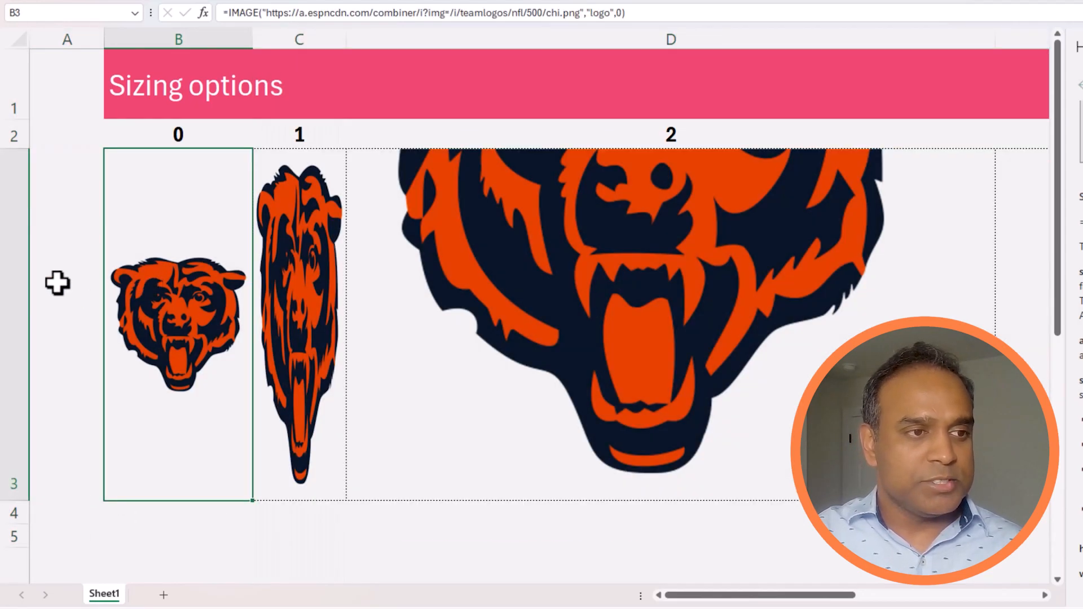
left_click(24, 279)
right_click(27, 279)
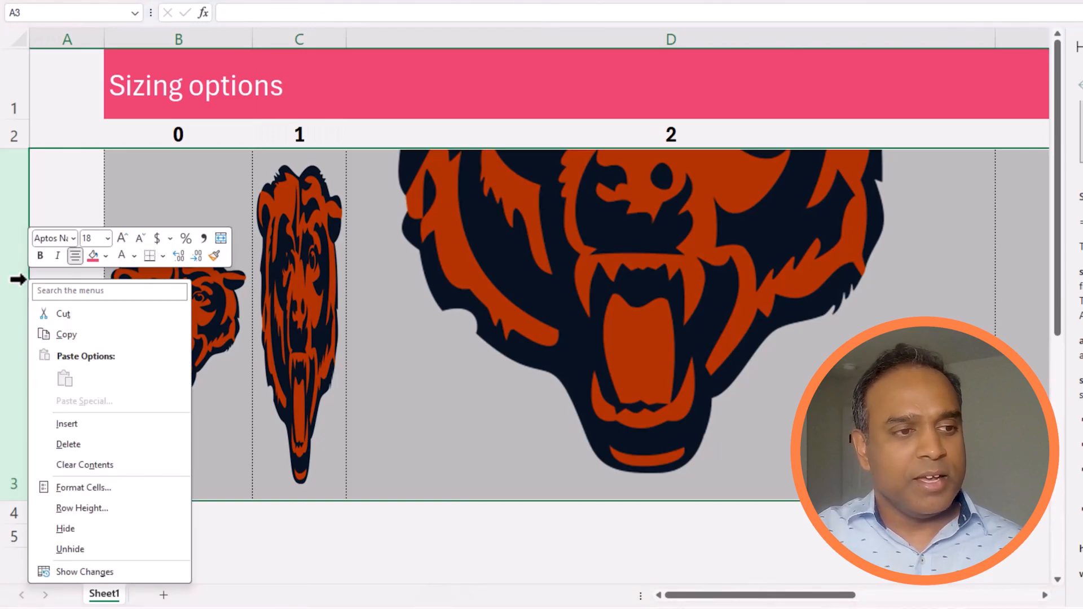
left_click(104, 508)
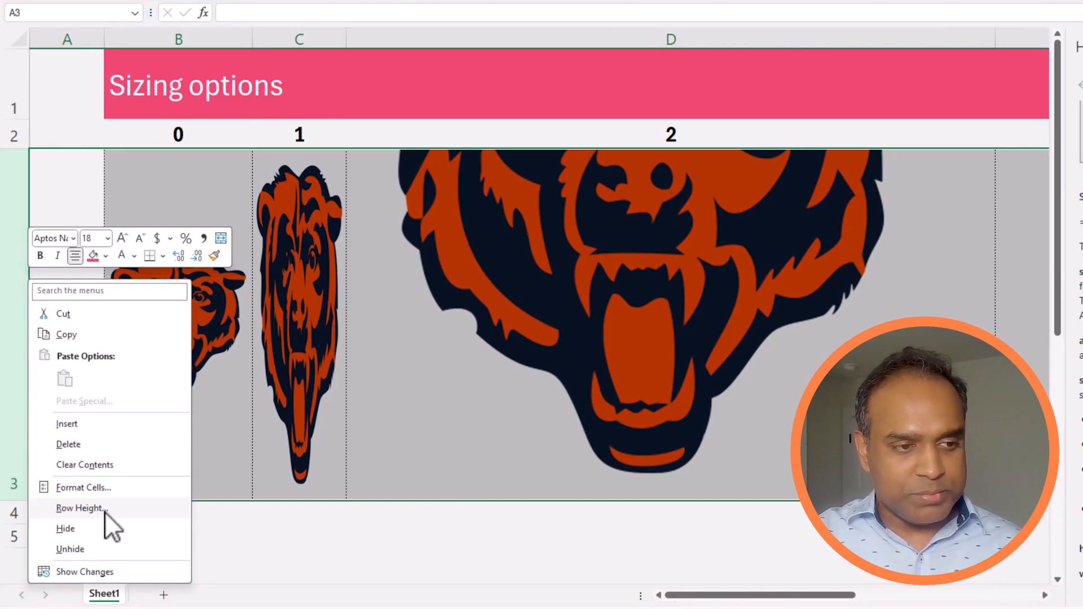
type("25")
key("Return")
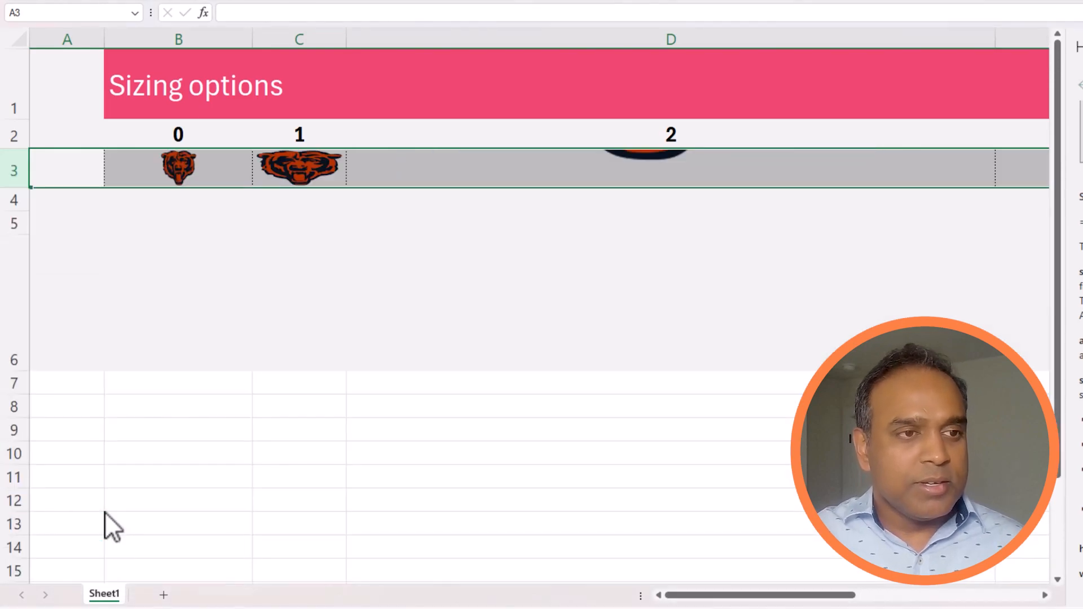
Set the width of column C to 4 and bring the logos in columns B and C into close view.
right_click(320, 30)
left_click(388, 268)
type("4")
key("Return")
left_click(265, 228)
scroll(265, 227, "up", 3)
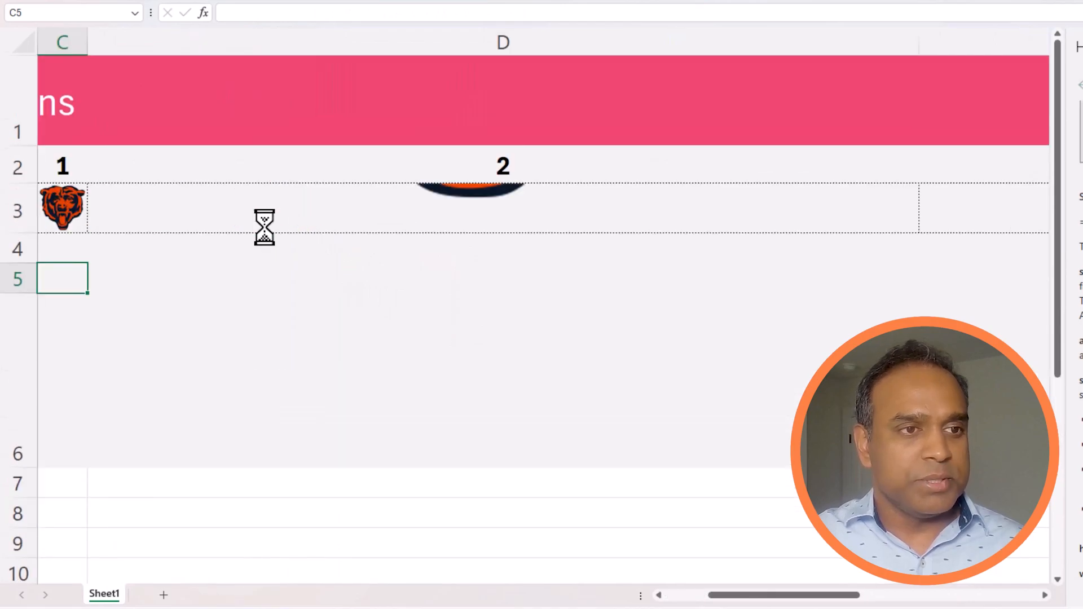
scroll(265, 228, "up", 2)
left_click(685, 595)
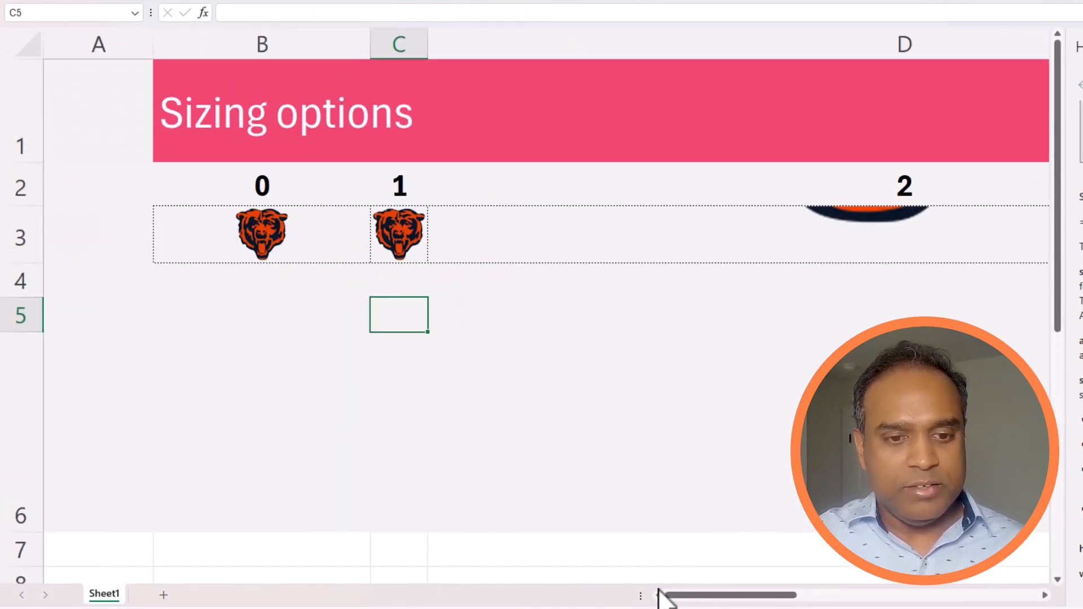
Inspect the fill-cell logo in C3 and check the height of row 3.
left_click(20, 247)
left_click(397, 43)
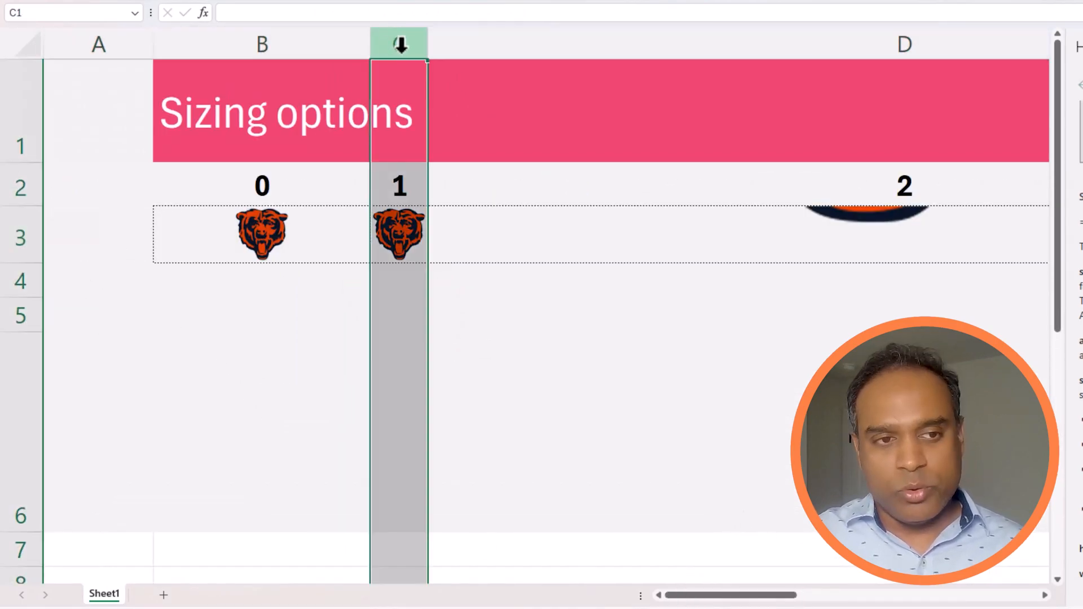
left_click(403, 234)
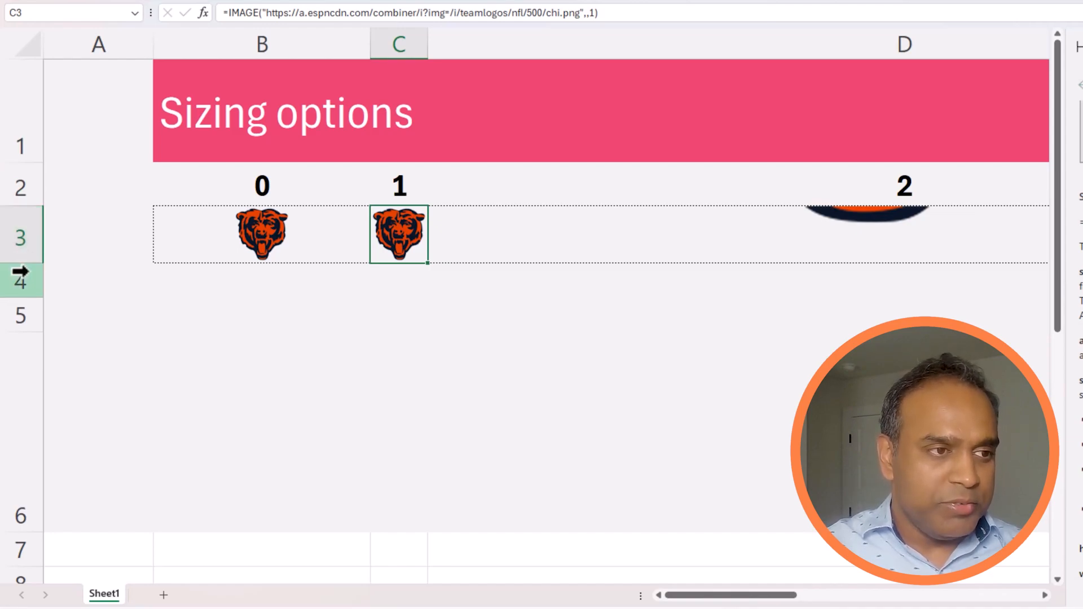
left_click_drag(27, 265, 27, 265)
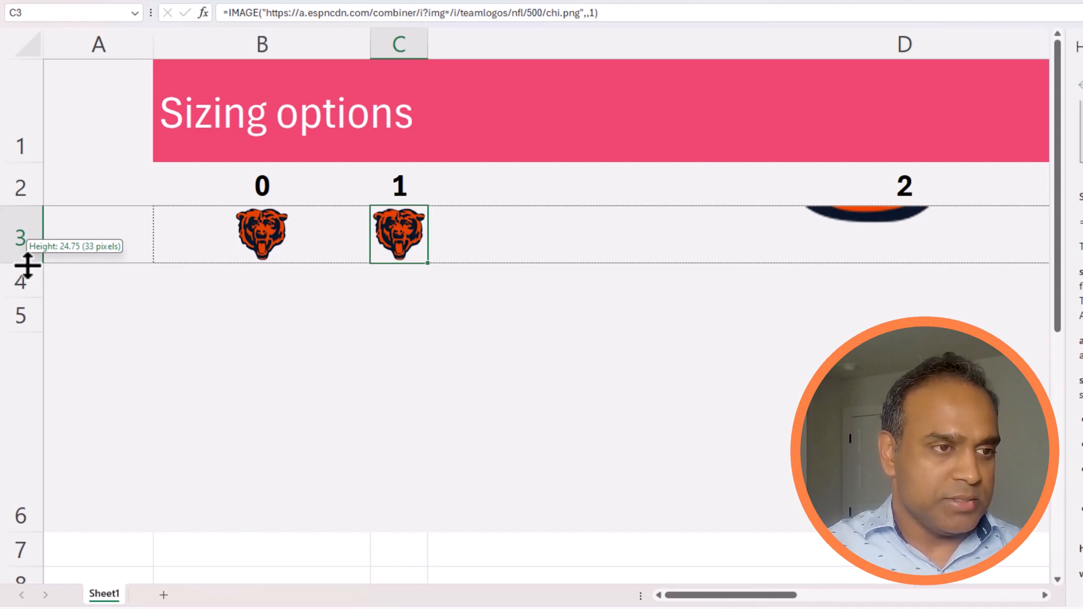
Check the height of row 3 and the width of column C around the fill-cell logo in C3.
left_click_drag(27, 265, 28, 268)
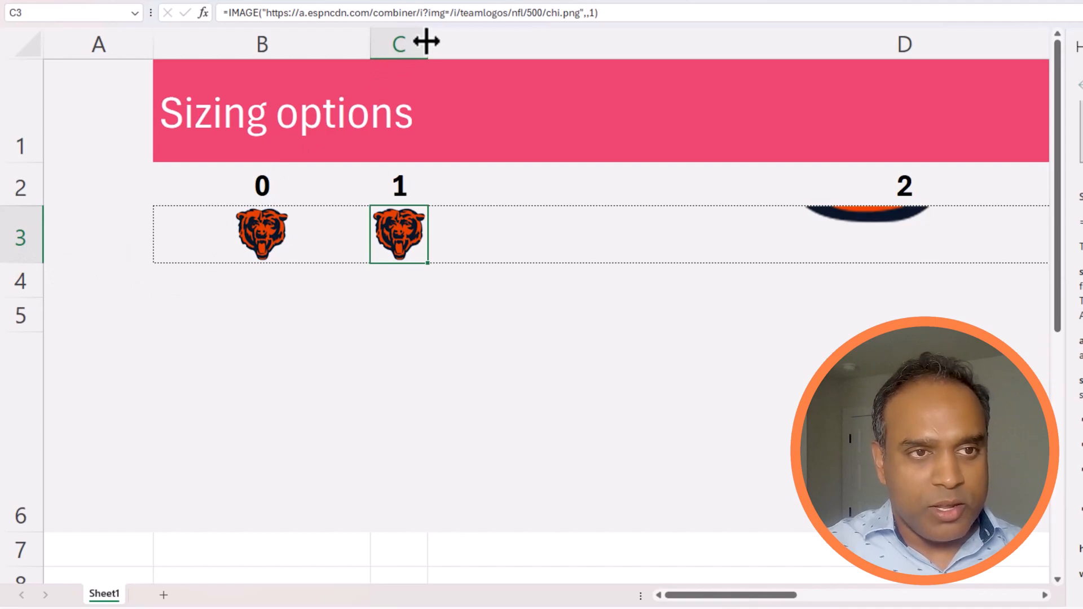
left_click_drag(427, 41, 426, 42)
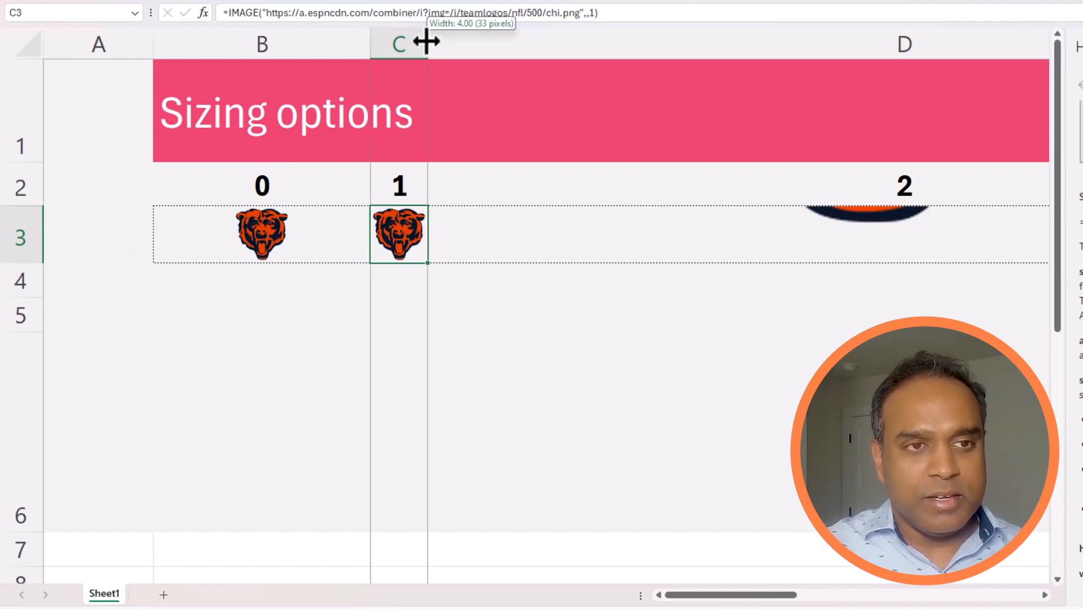
left_click_drag(426, 42, 426, 41)
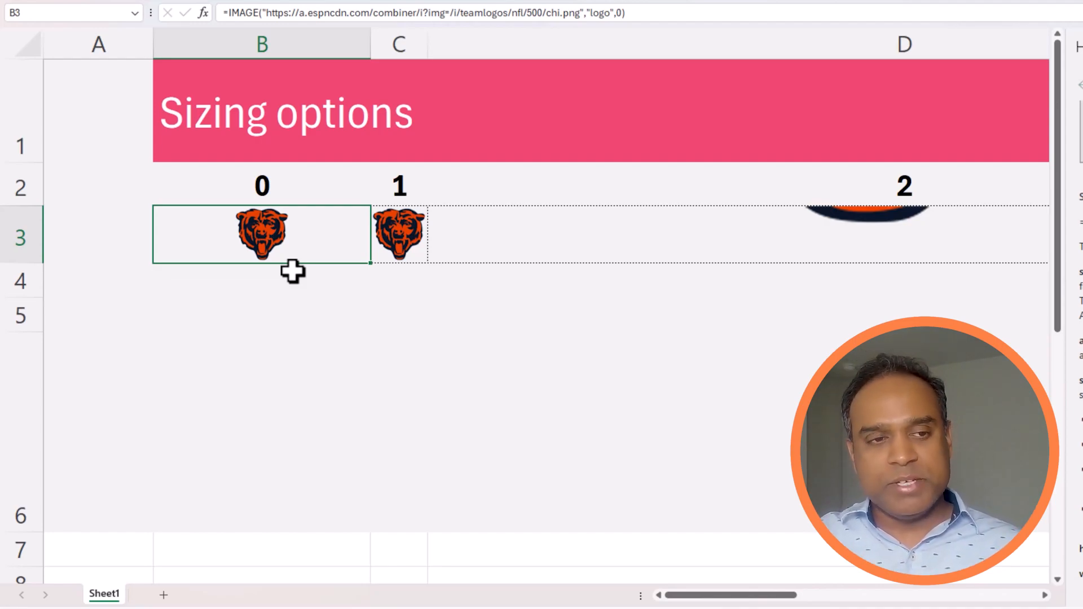
Widen column C to stretch the fill-cell logo in C3, and narrow the column again until the logo looks proportional.
left_click(414, 35)
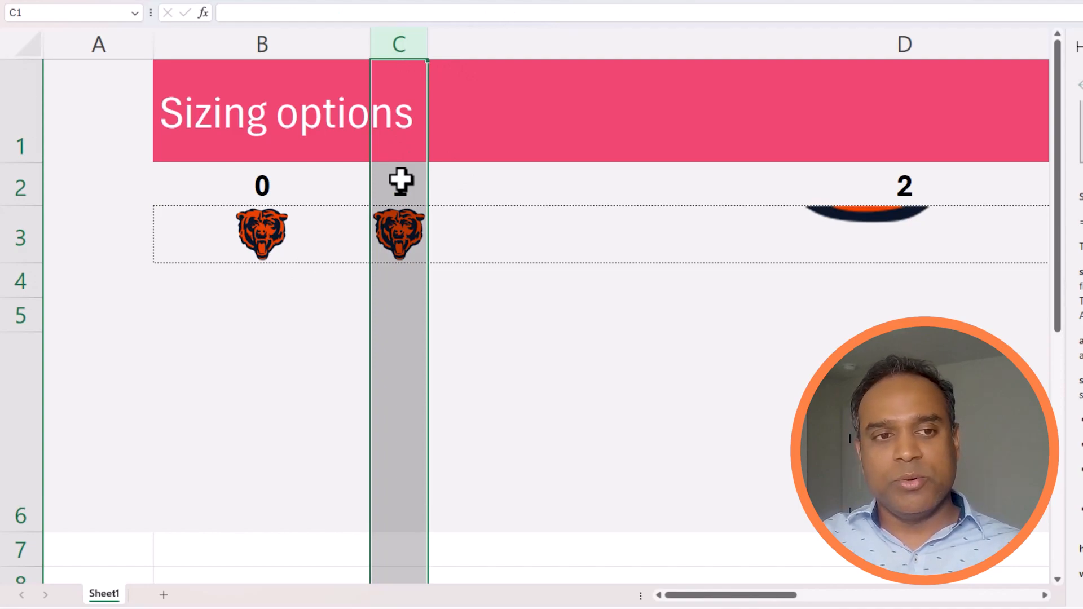
left_click(412, 234)
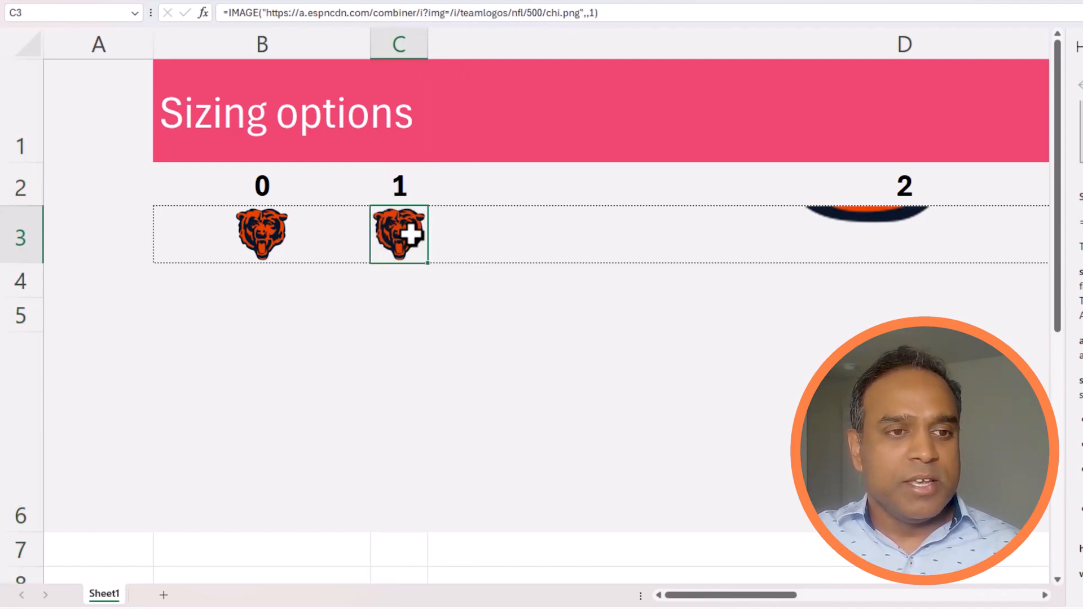
left_click_drag(429, 39, 489, 43)
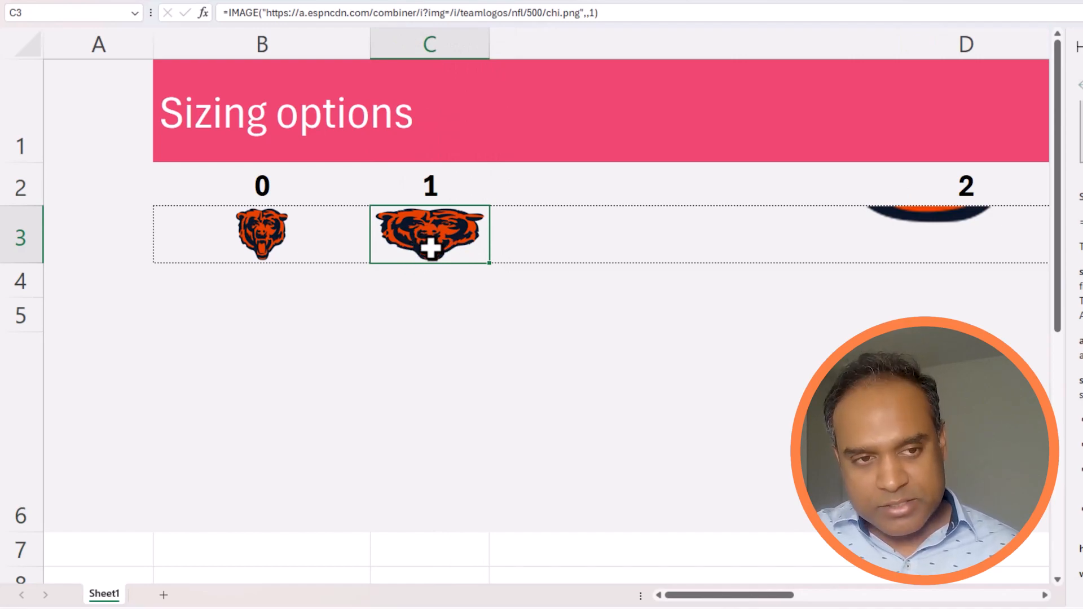
left_click_drag(489, 46, 436, 46)
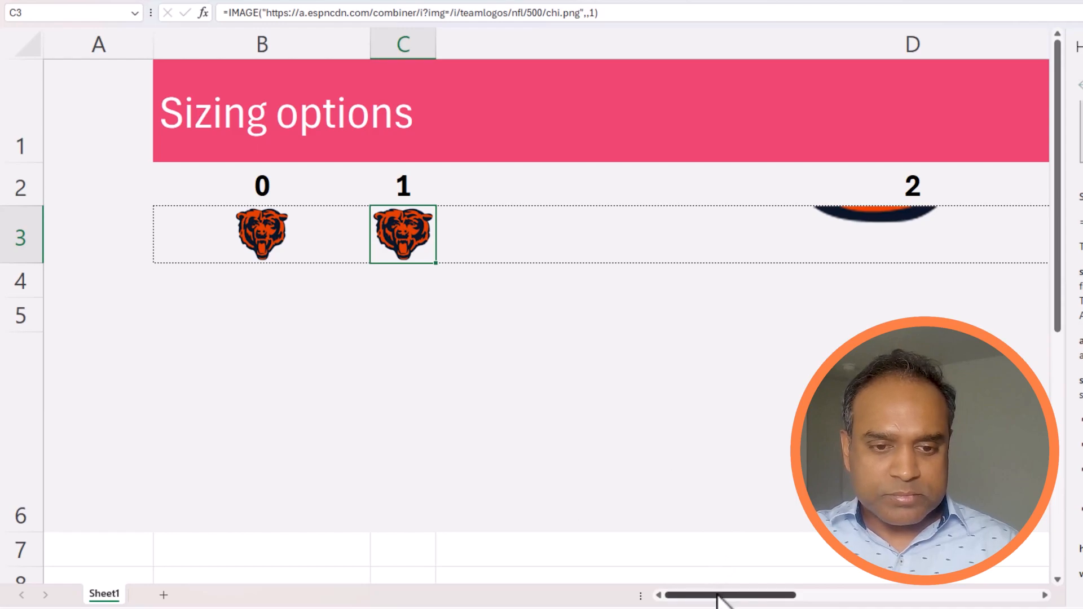
Inspect sizing argument 2 in the IMAGE formula in D3 and highlight that option's description in the Help text.
left_click_drag(717, 599, 750, 597)
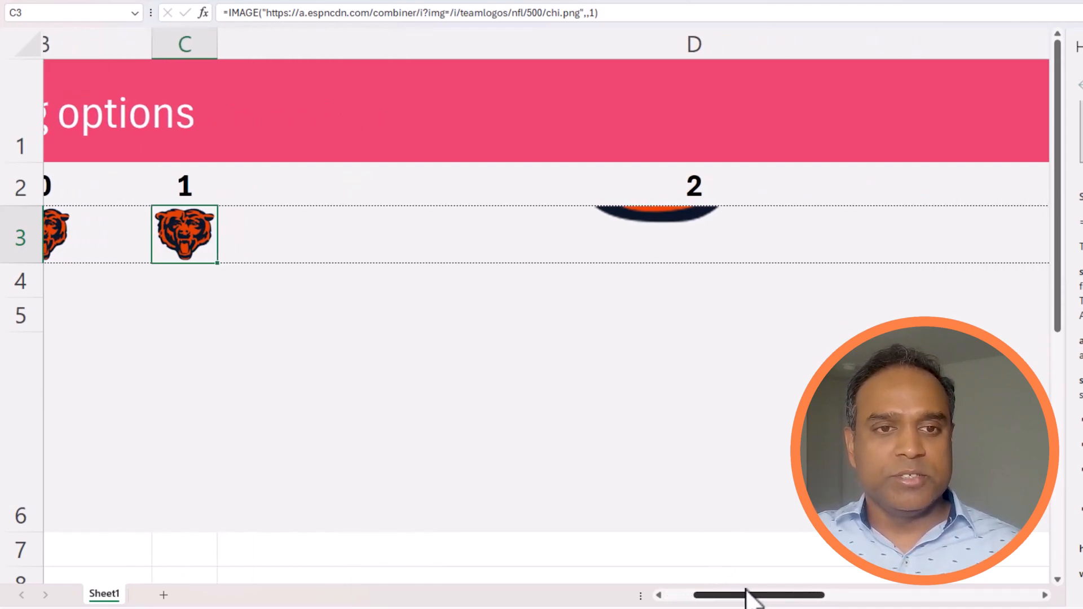
left_click(642, 235)
left_click(604, 15)
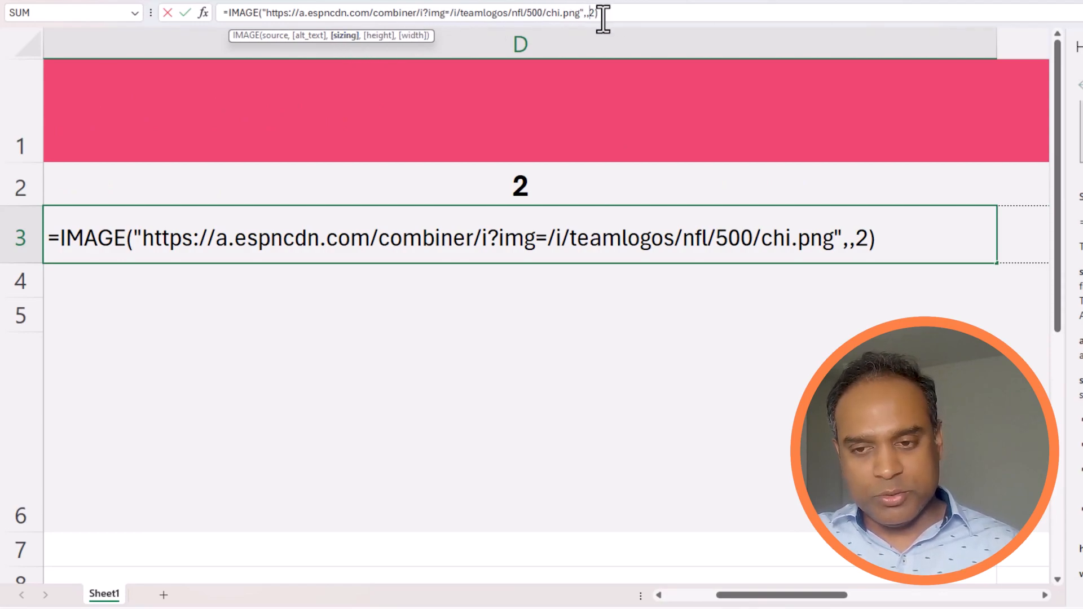
key("Escape")
left_click_drag(813, 469, 838, 485)
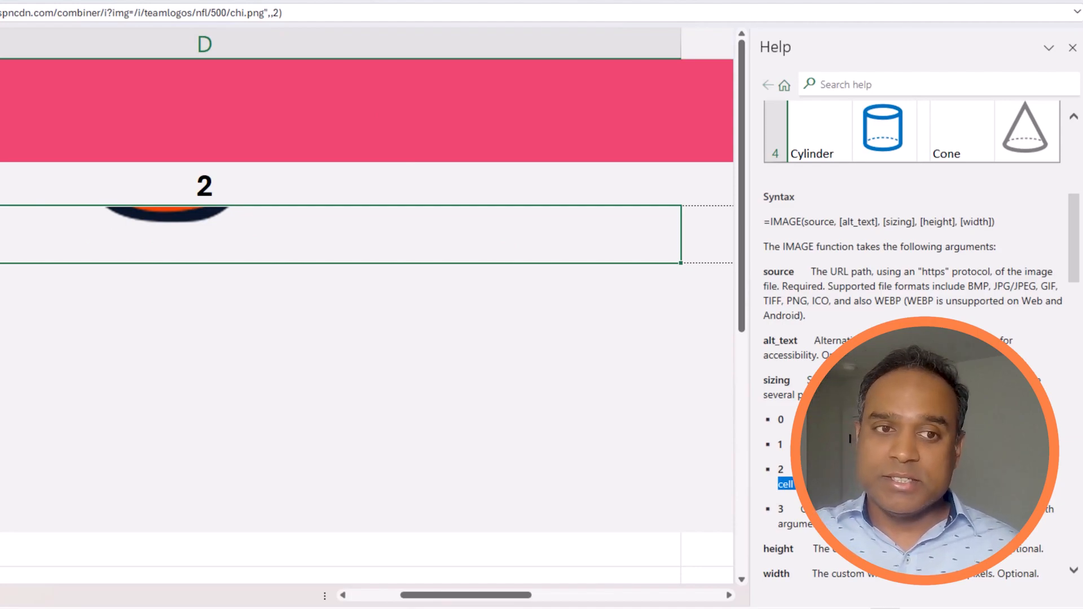
Increase row 3 to a height of about 409 and widen column D to show the whole original-size logo in D3.
left_click(375, 449)
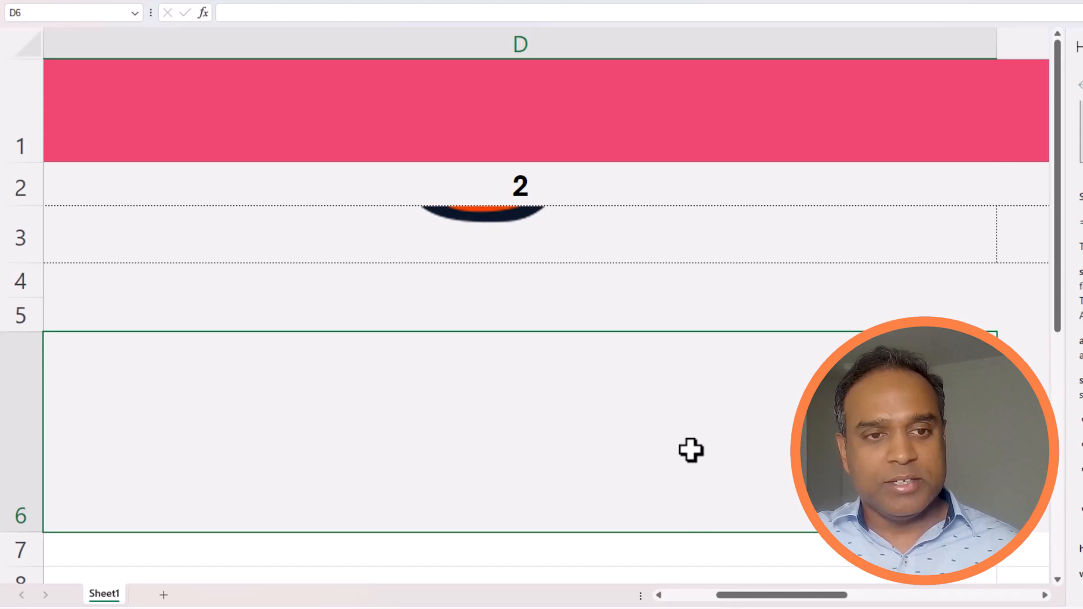
scroll(692, 450, "down", 8)
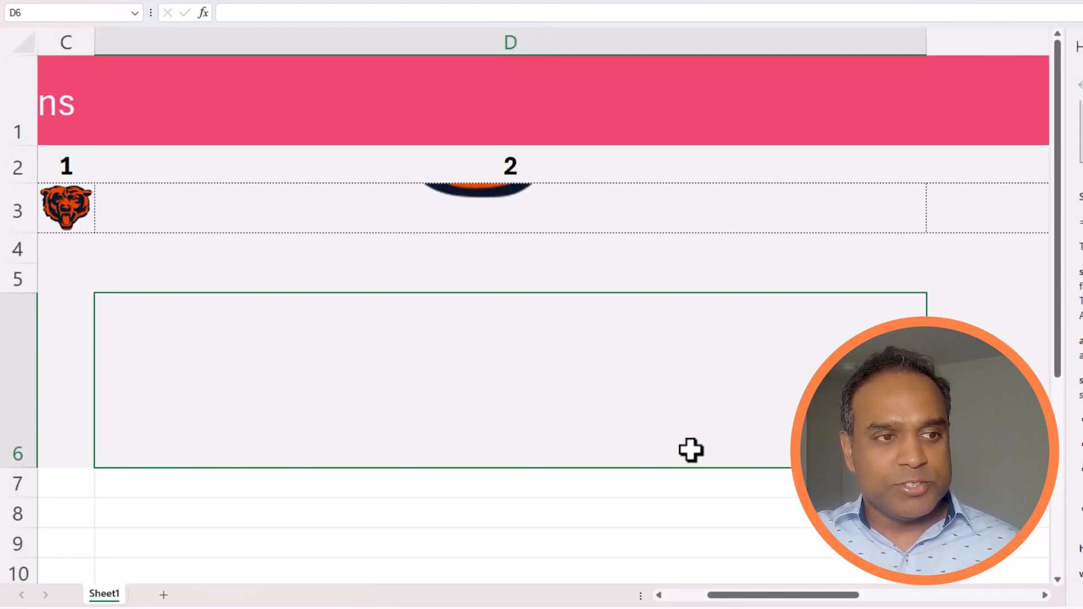
scroll(691, 450, "down", 3)
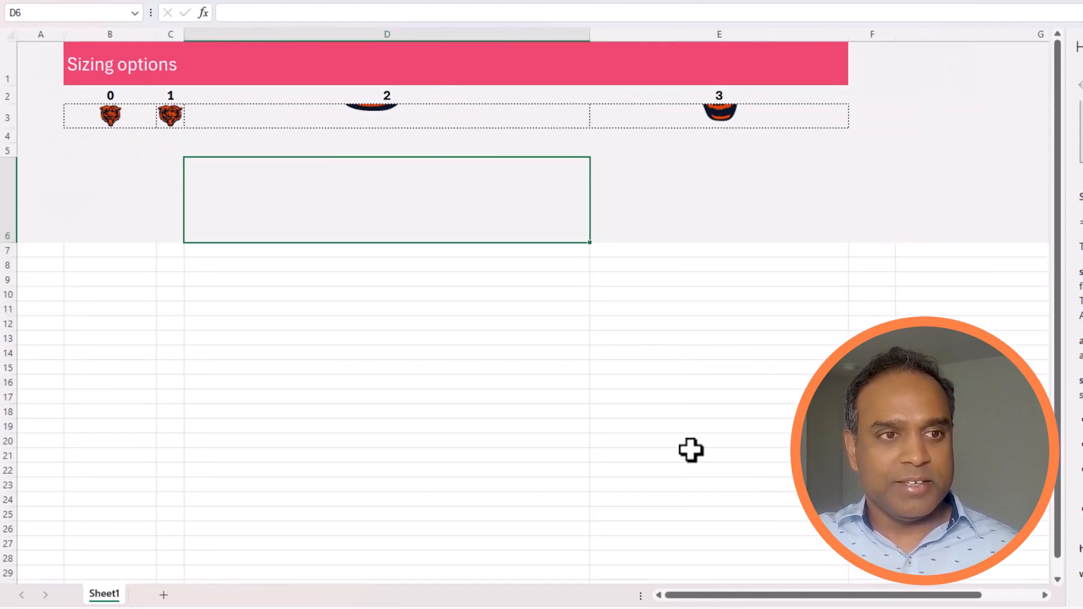
left_click_drag(7, 128, 15, 504)
left_click_drag(591, 29, 684, 53)
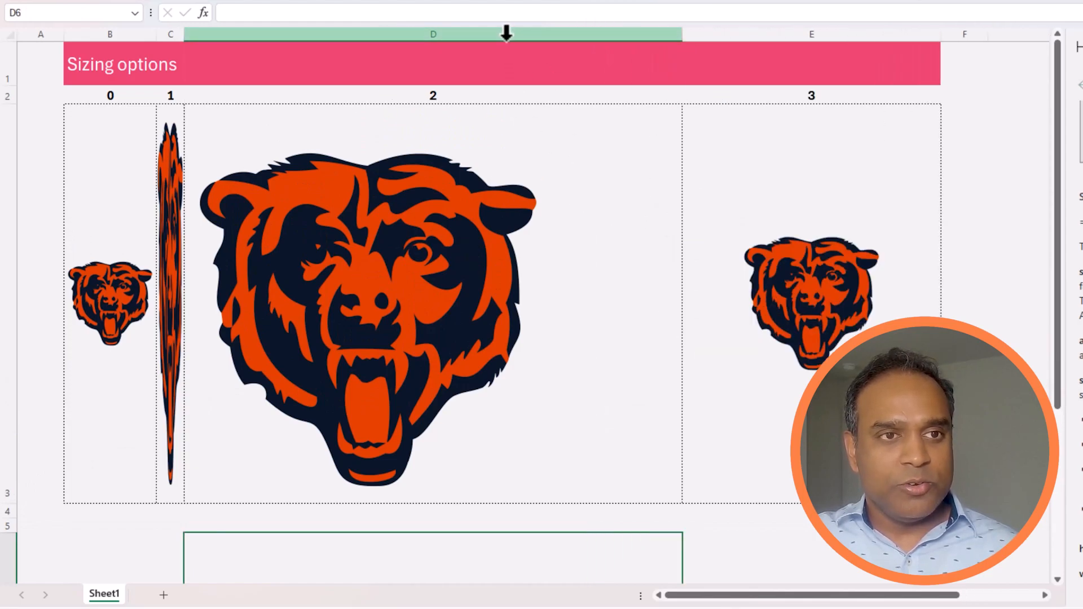
Narrow column D and reduce the height of row 3 so that cell D3 closely frames its original-size logo.
left_click(505, 37)
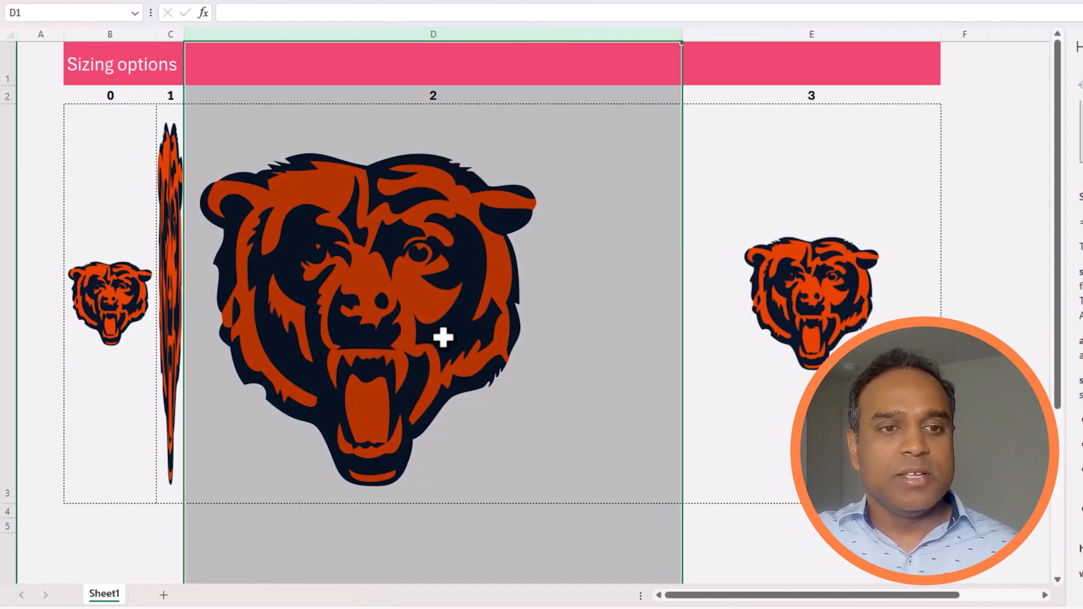
left_click(511, 323)
left_click_drag(681, 34, 577, 34)
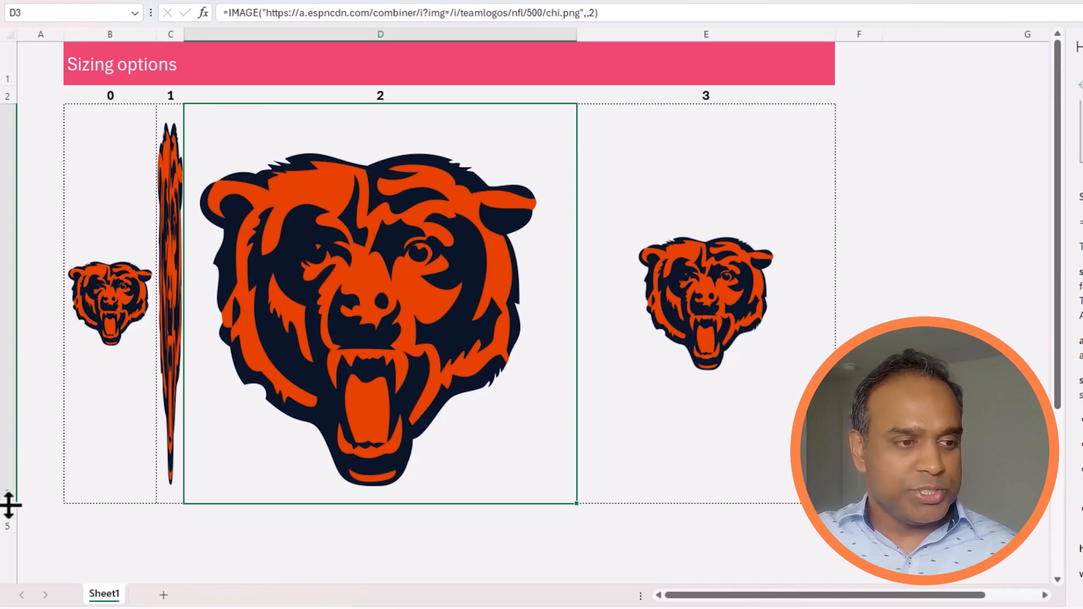
left_click_drag(9, 505, 10, 506)
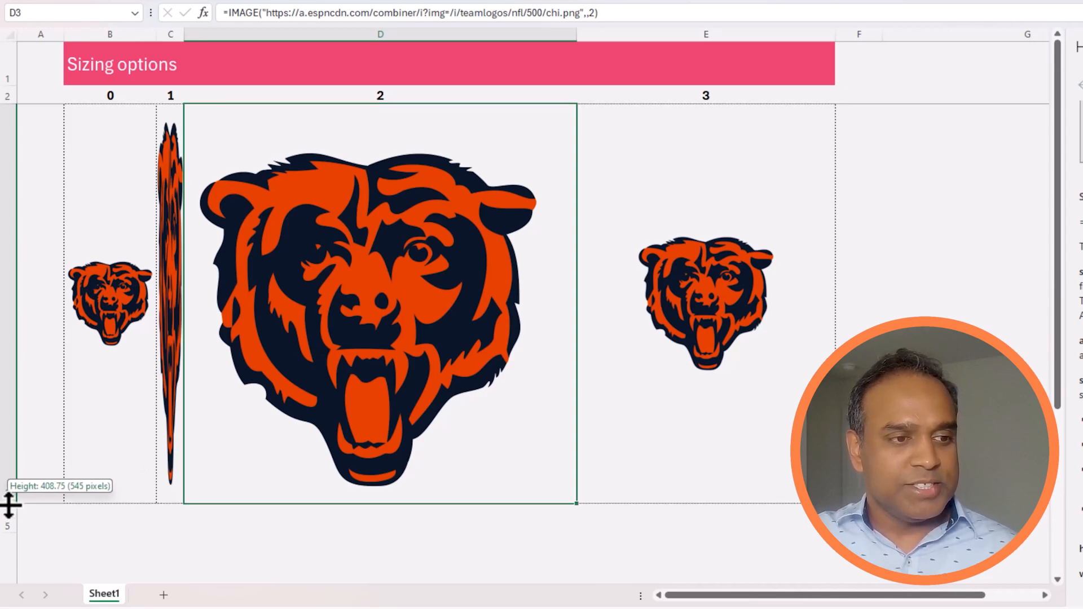
left_click_drag(10, 505, 10, 470)
left_click_drag(574, 36, 549, 39)
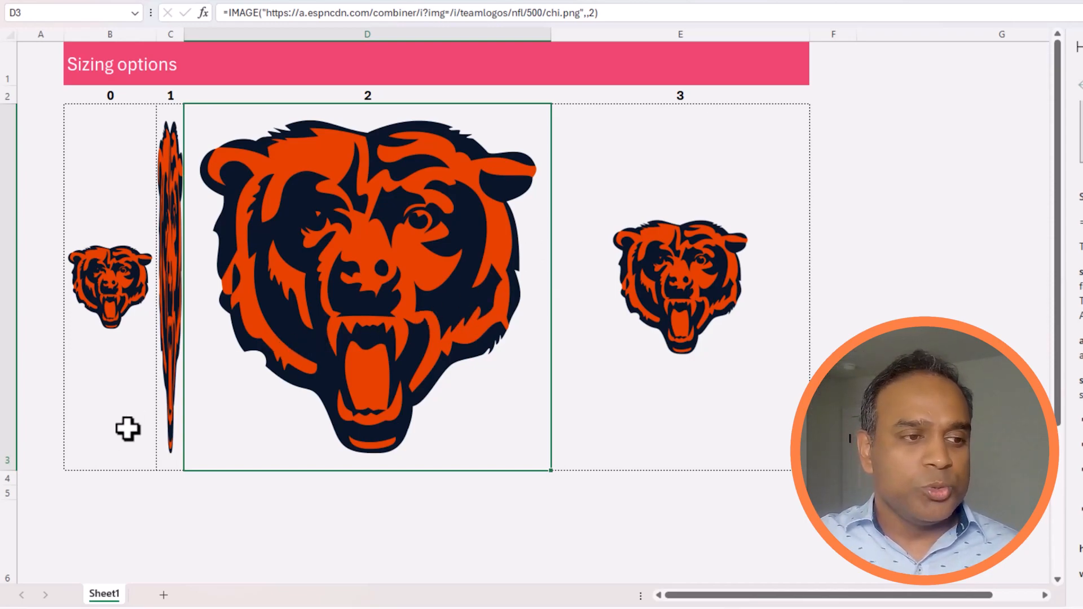
Shorten row 3 and narrow column D until the cell crops the original-size logo in D3.
left_click_drag(12, 474, 16, 217)
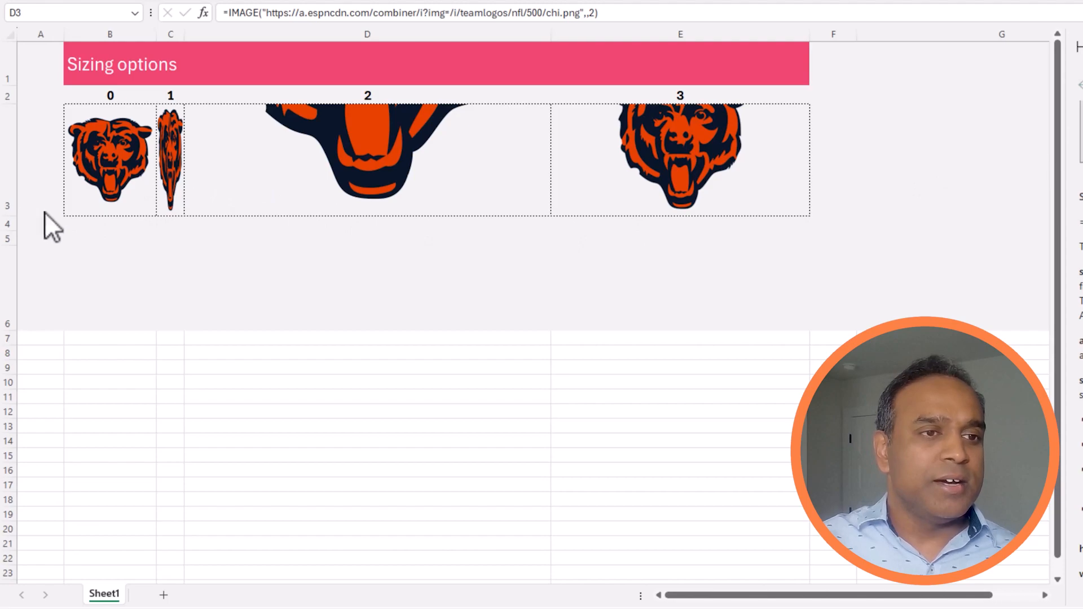
left_click(333, 177)
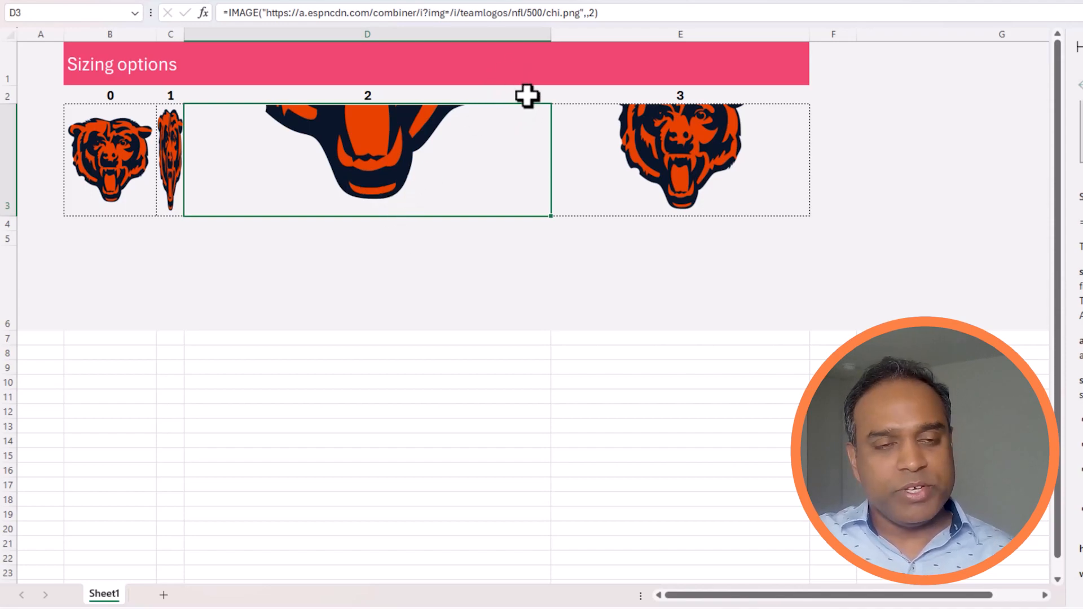
left_click_drag(550, 33, 388, 49)
Inspect the sizing option 3 formula in E3 and make row 3 tall enough to fit its whole custom-size logo.
left_click(530, 160)
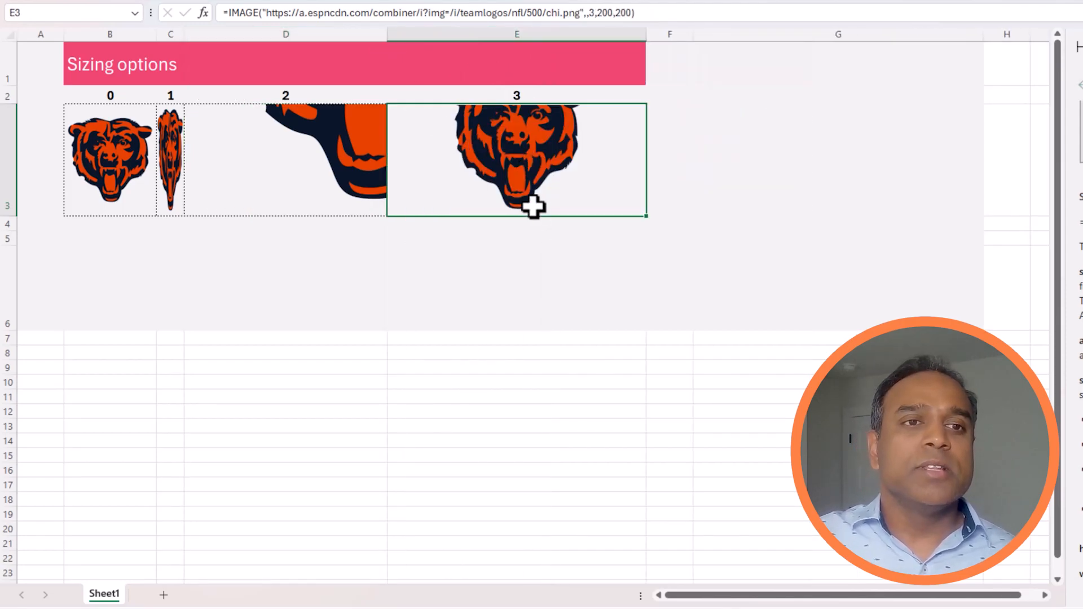
left_click(595, 14)
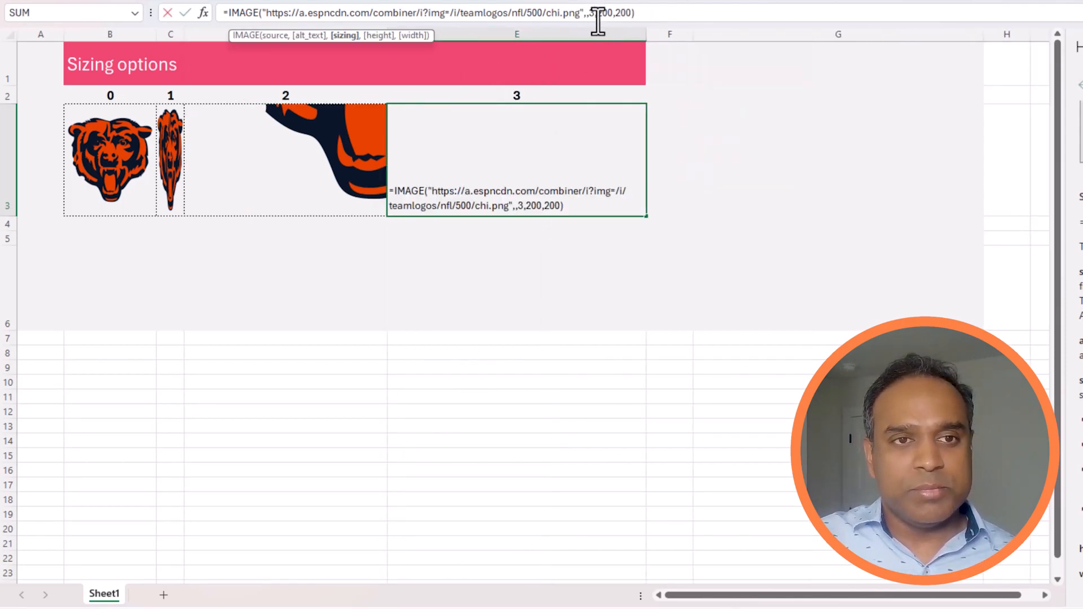
key("Escape")
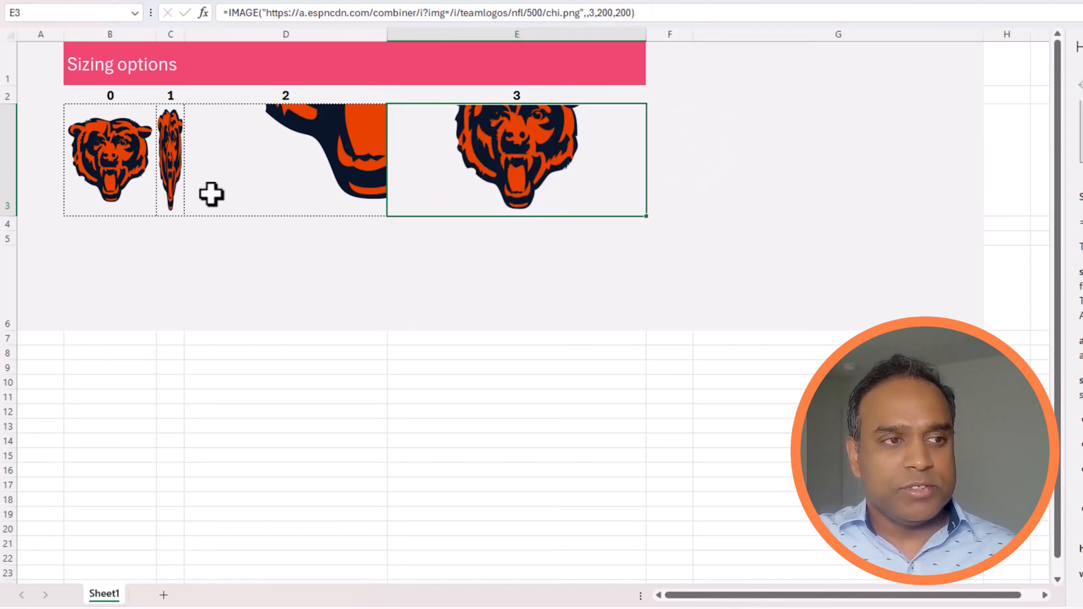
left_click_drag(15, 217, 15, 295)
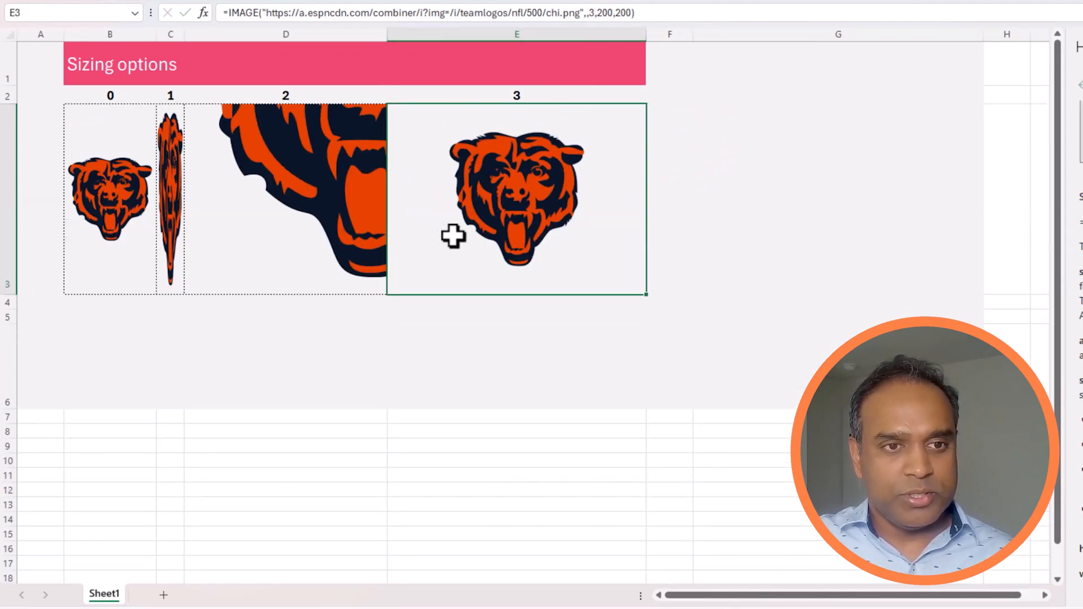
Remove the height and width arguments from the IMAGE formula in E3, keeping sizing option 3.
left_click(395, 13)
left_click(595, 12)
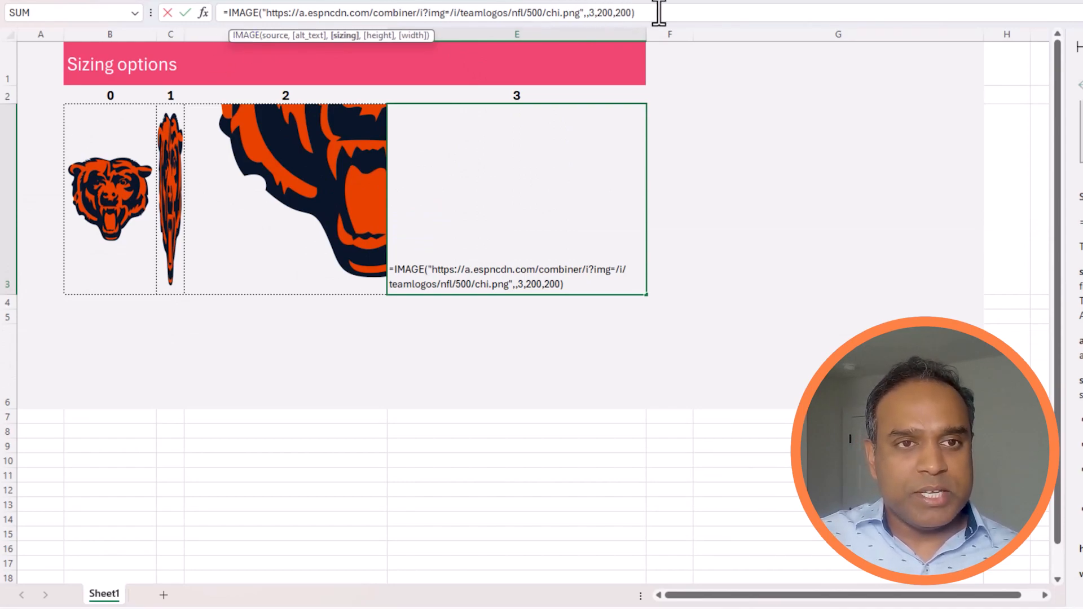
key("shift+Left")
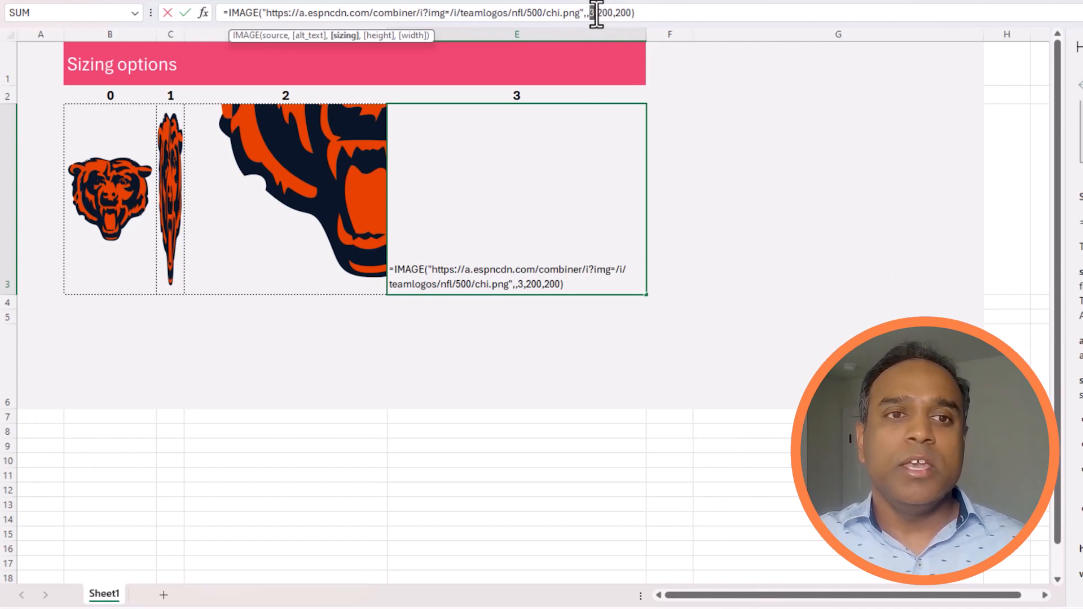
left_click_drag(597, 12, 669, 20)
key("BackSpace")
key("BackSpace")
key("Return")
key("Up")
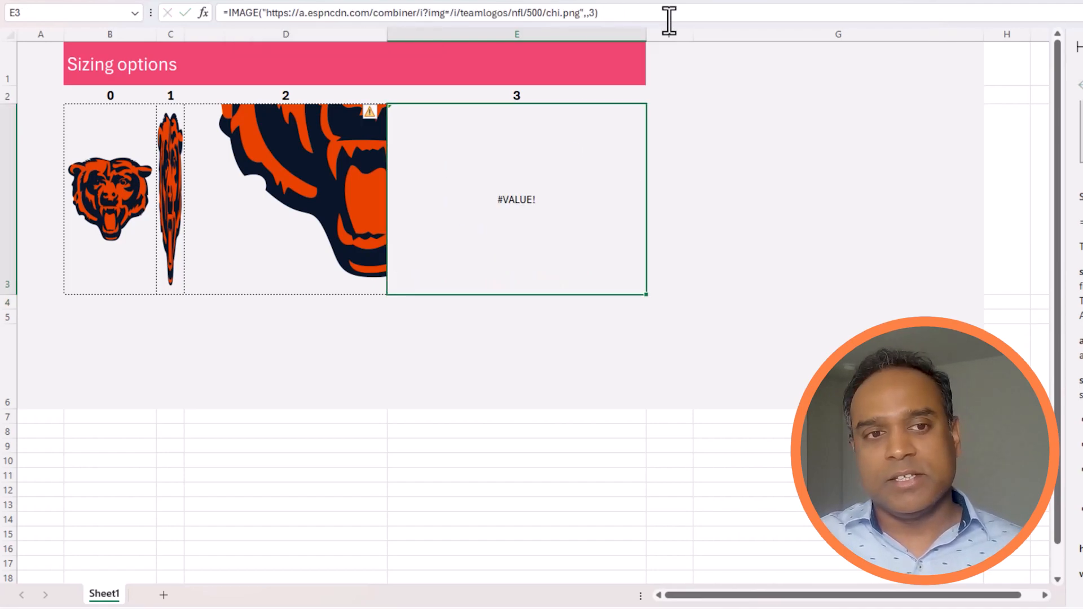
Add a custom height of 100 and width of 100 to the IMAGE formula in E3.
left_click(660, 13)
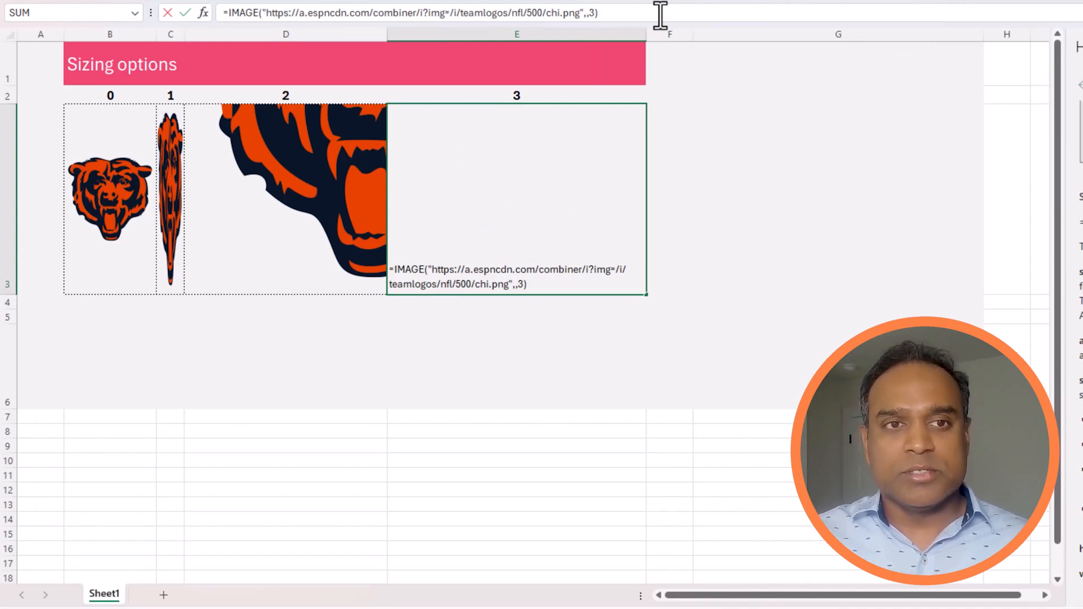
key("Left")
type(",")
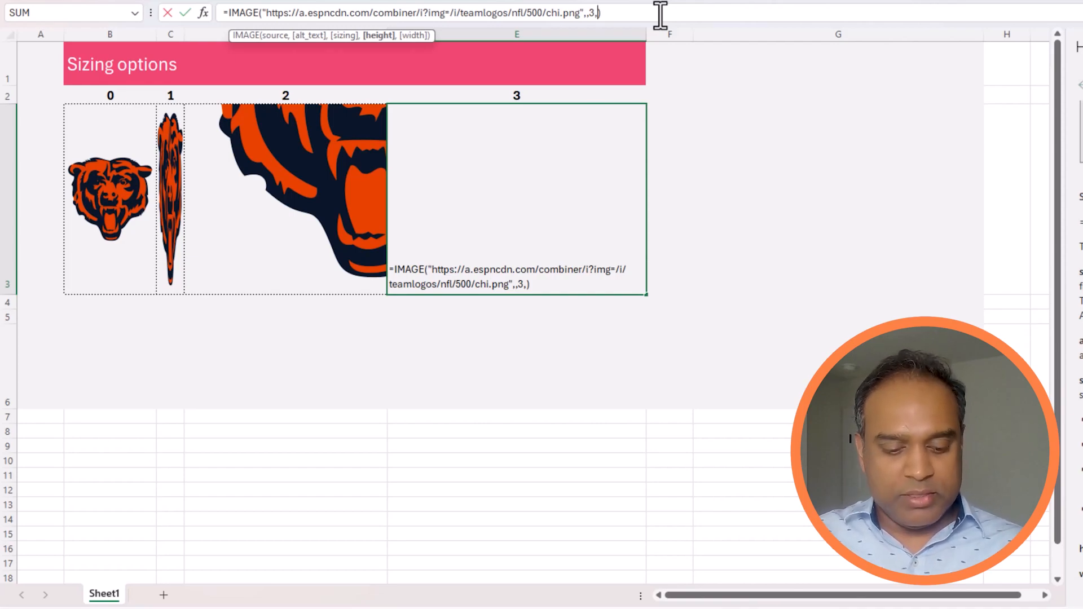
type("100,100")
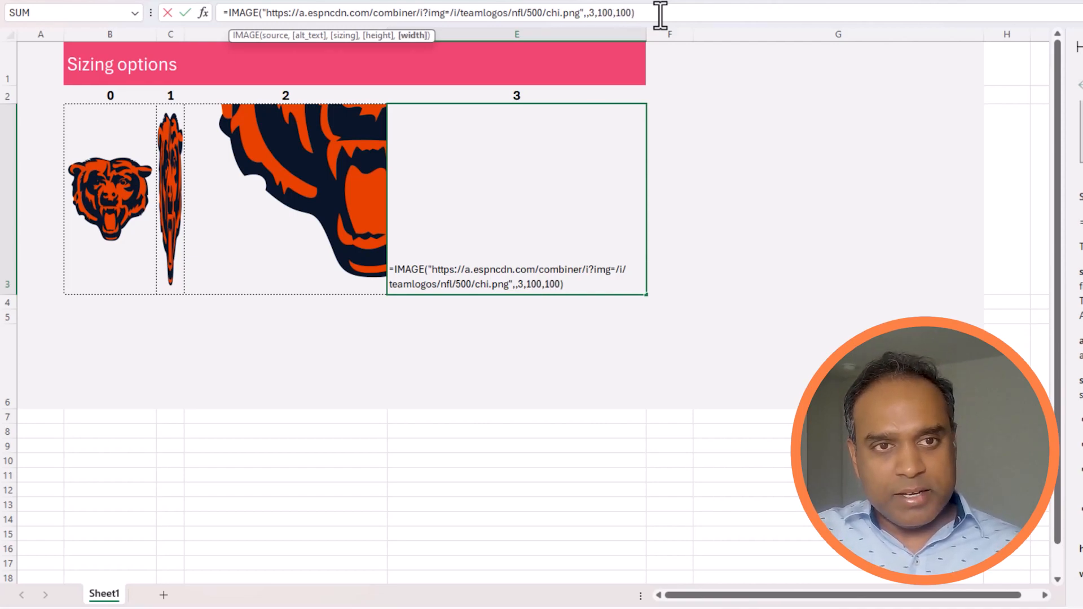
key("ctrl+Return")
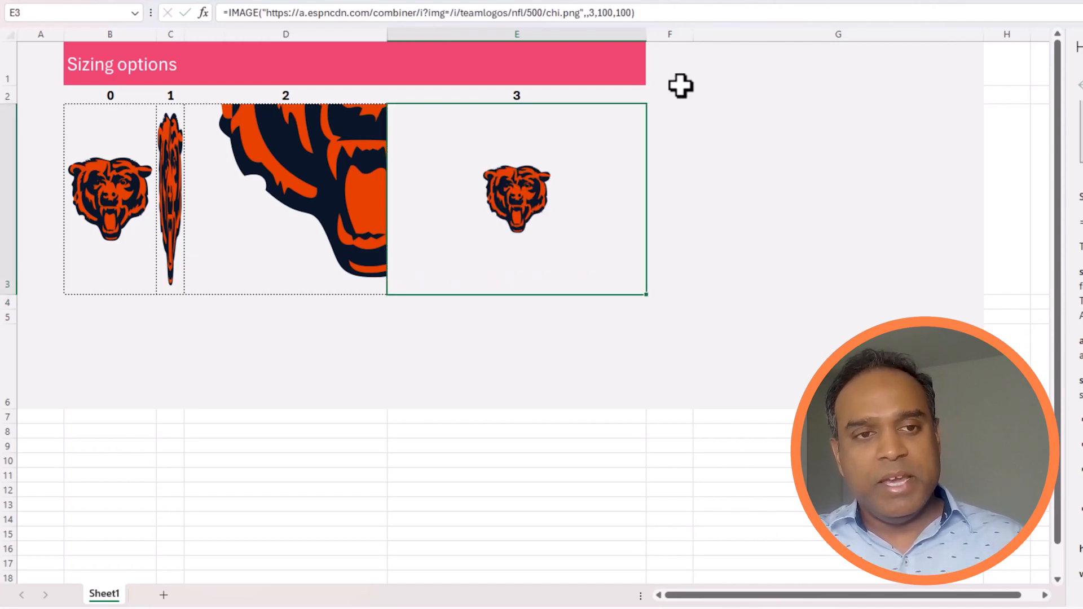
Narrow column E, and test the custom-size logo by shrinking row 3 and making it taller again.
left_click_drag(647, 34, 543, 61)
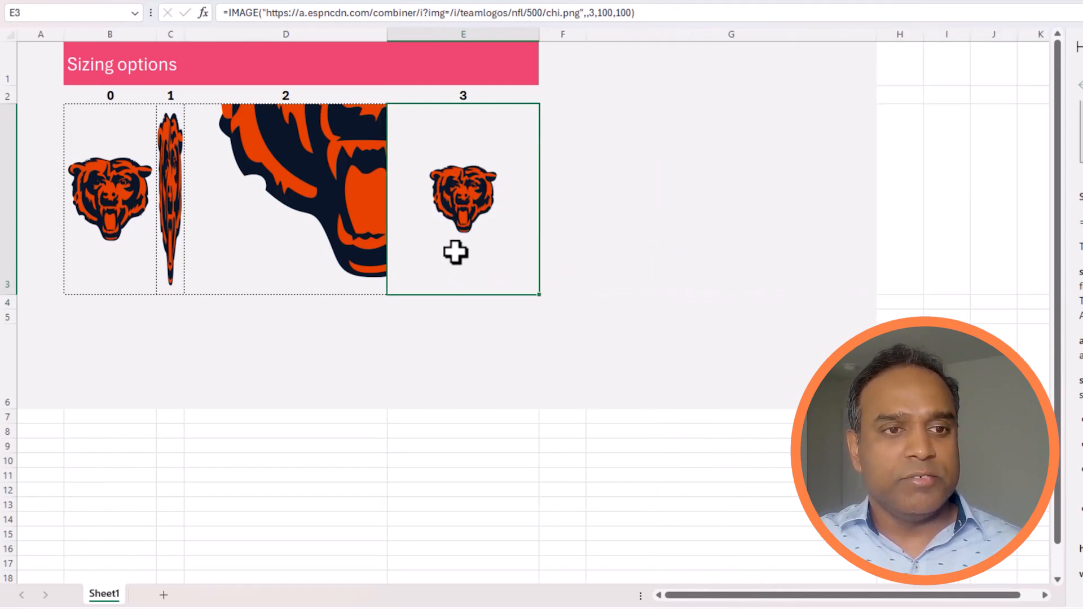
left_click_drag(12, 295, 33, 131)
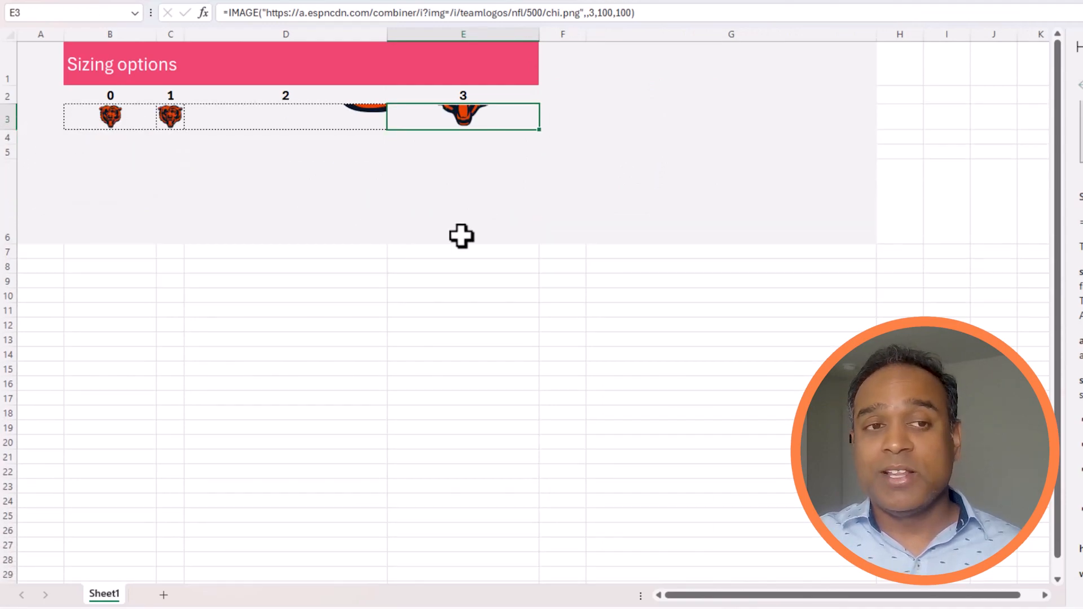
left_click_drag(15, 130, 5, 259)
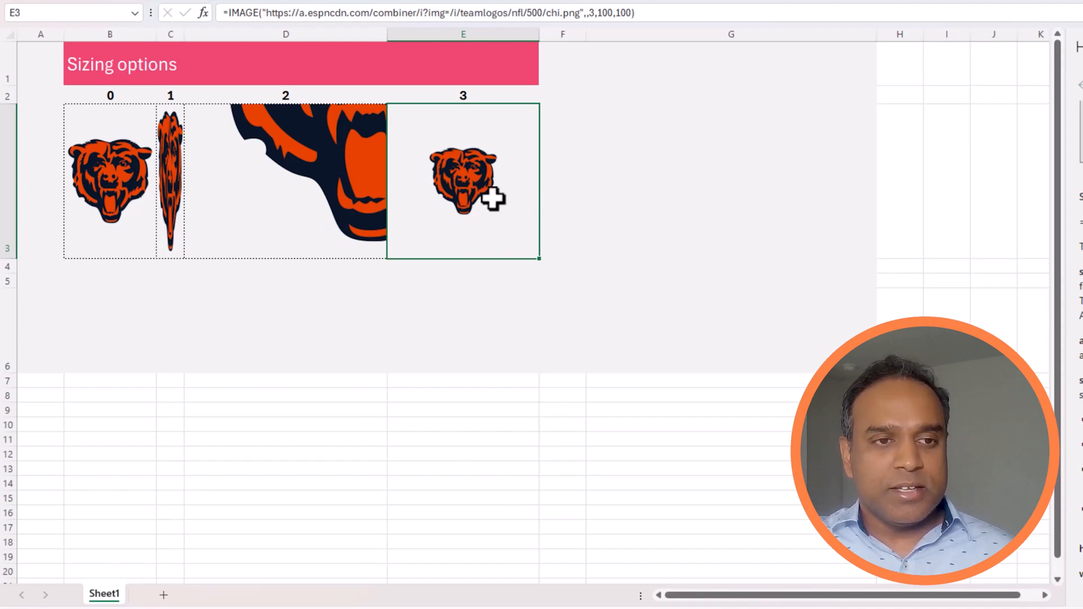
Widen column C until the fill-cell logo looks proportional, and review the sizing arguments of the formulas in B3 and C3.
left_click_drag(184, 40, 285, 35)
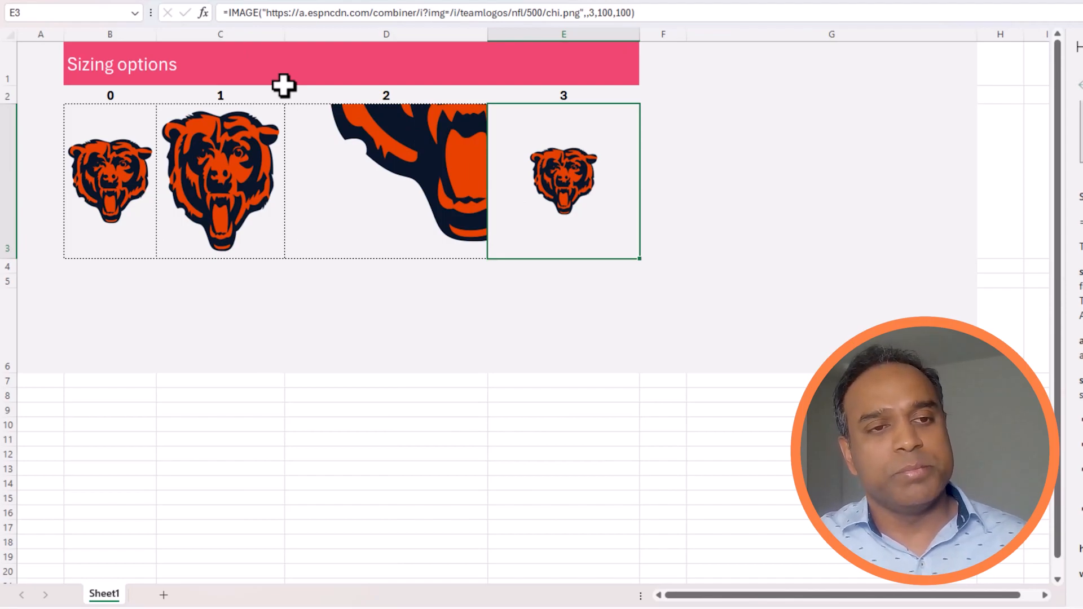
left_click(121, 138)
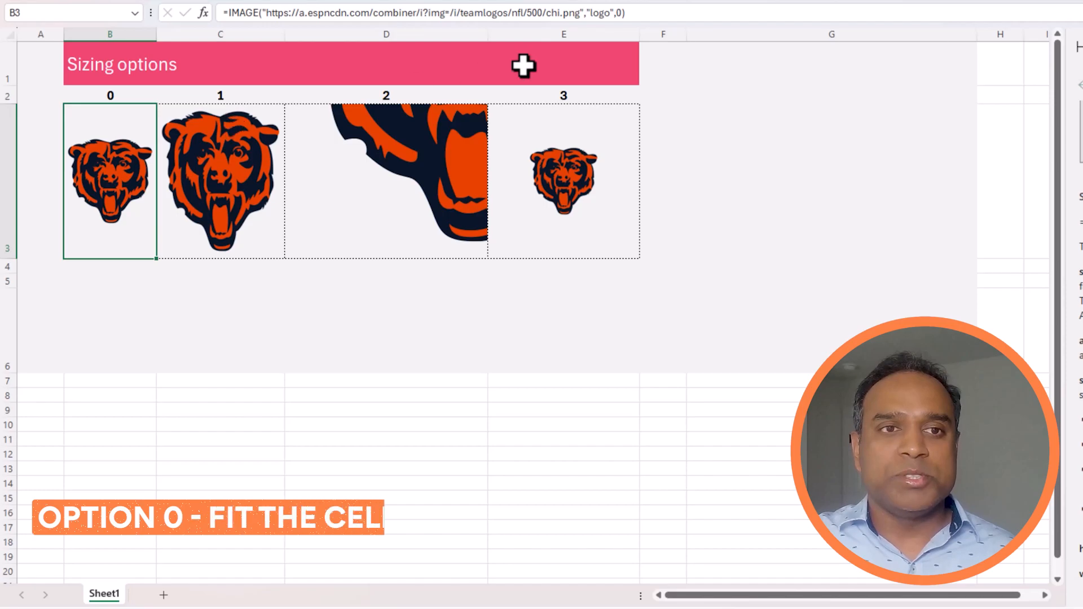
left_click(624, 12)
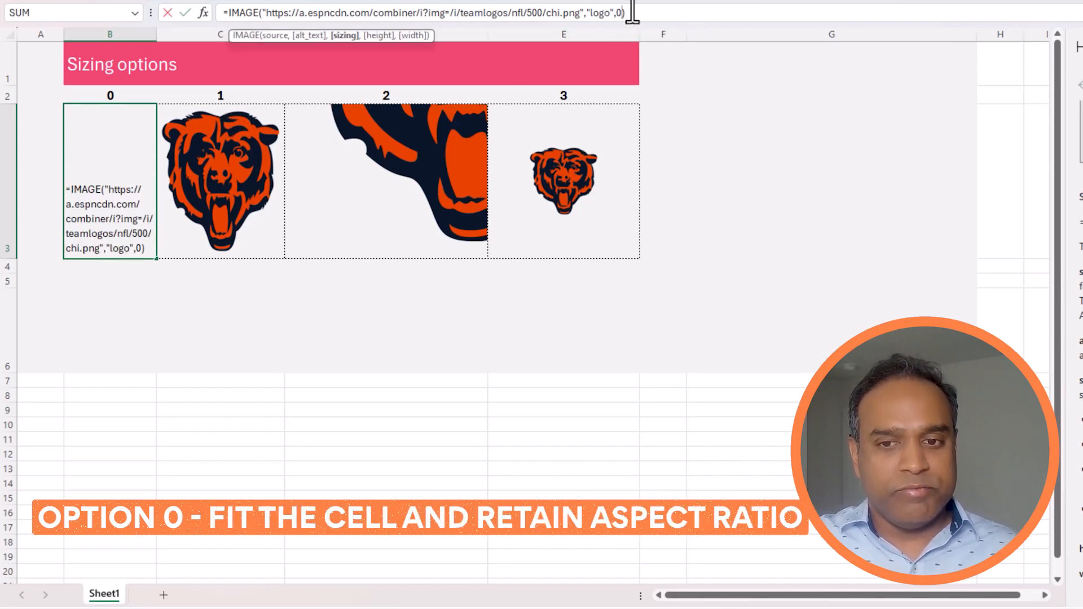
key("ctrl+Return")
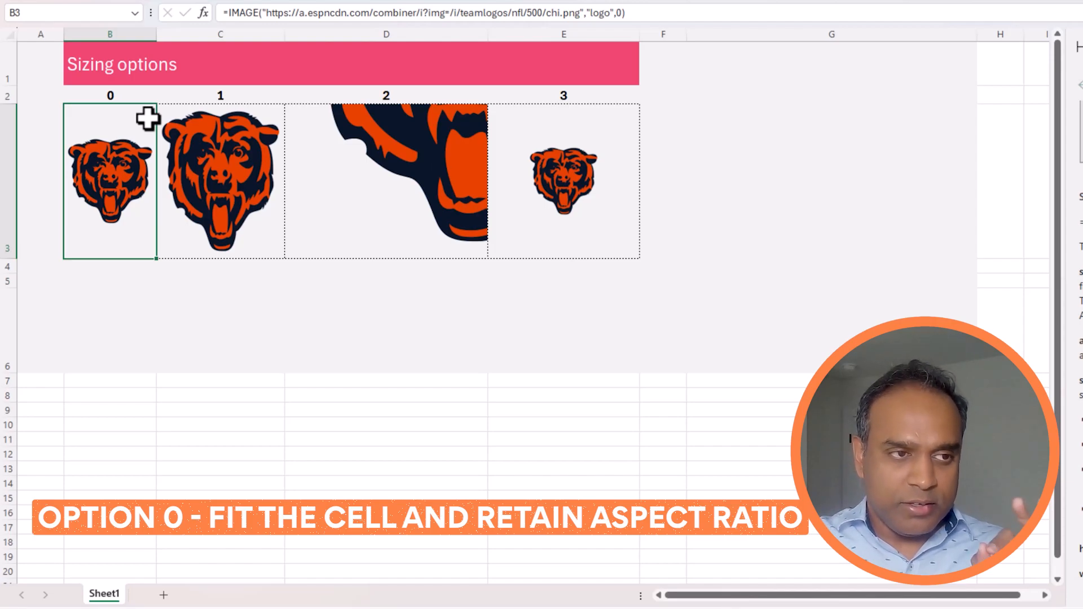
left_click(201, 157)
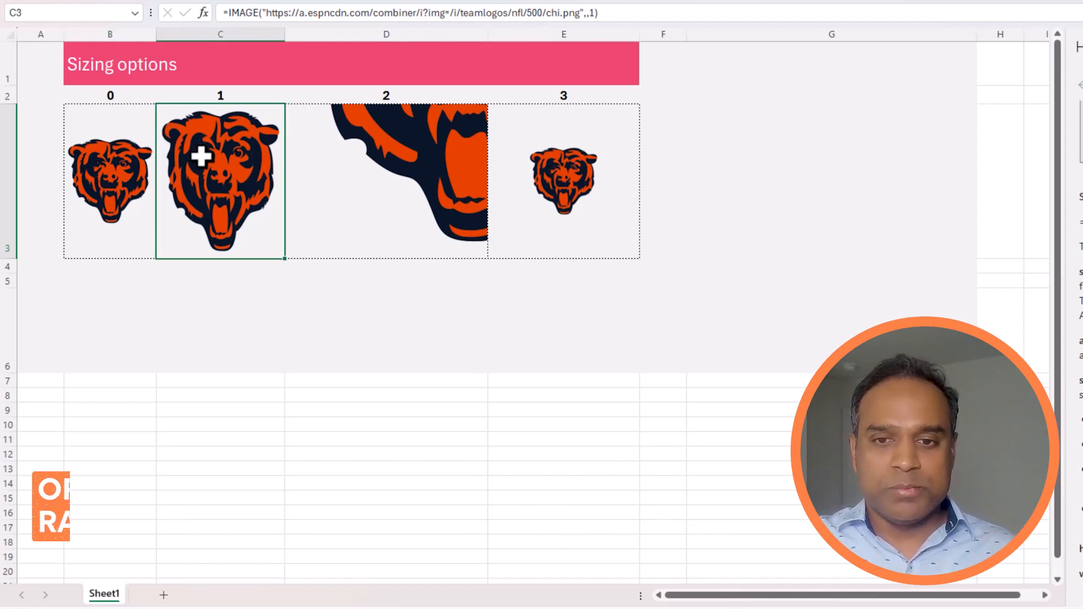